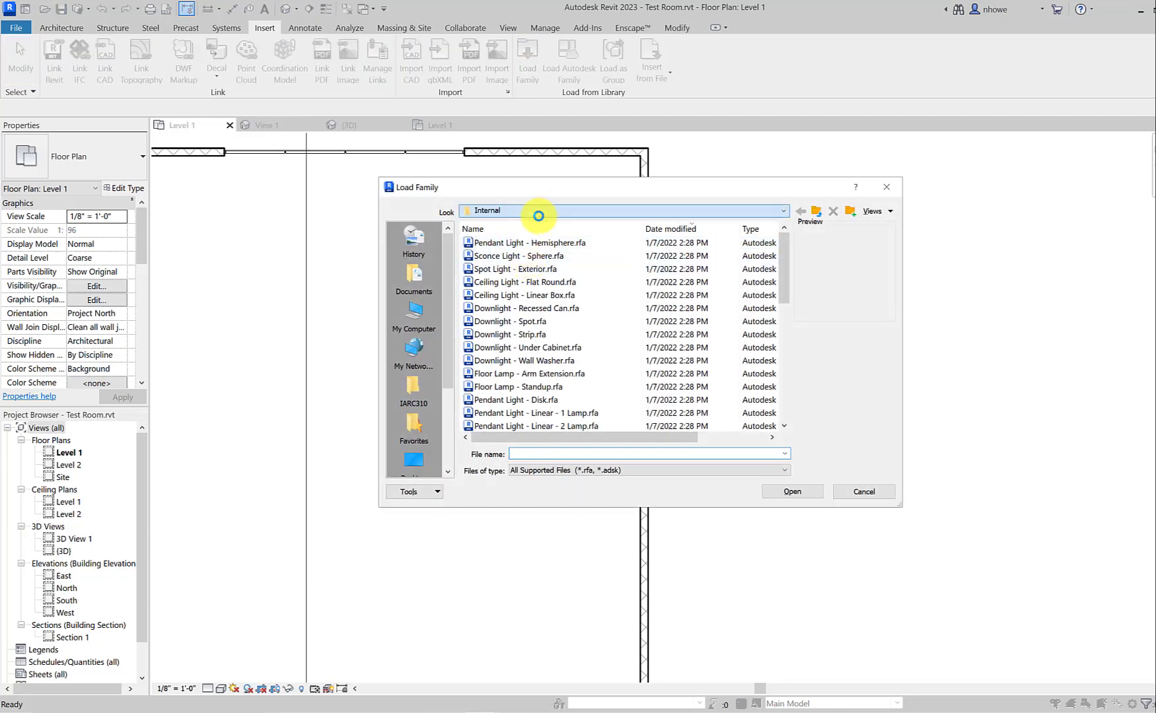
Browse the family library to the English-Imperial > Lighting > Architectural > Internal folder
click(537, 211)
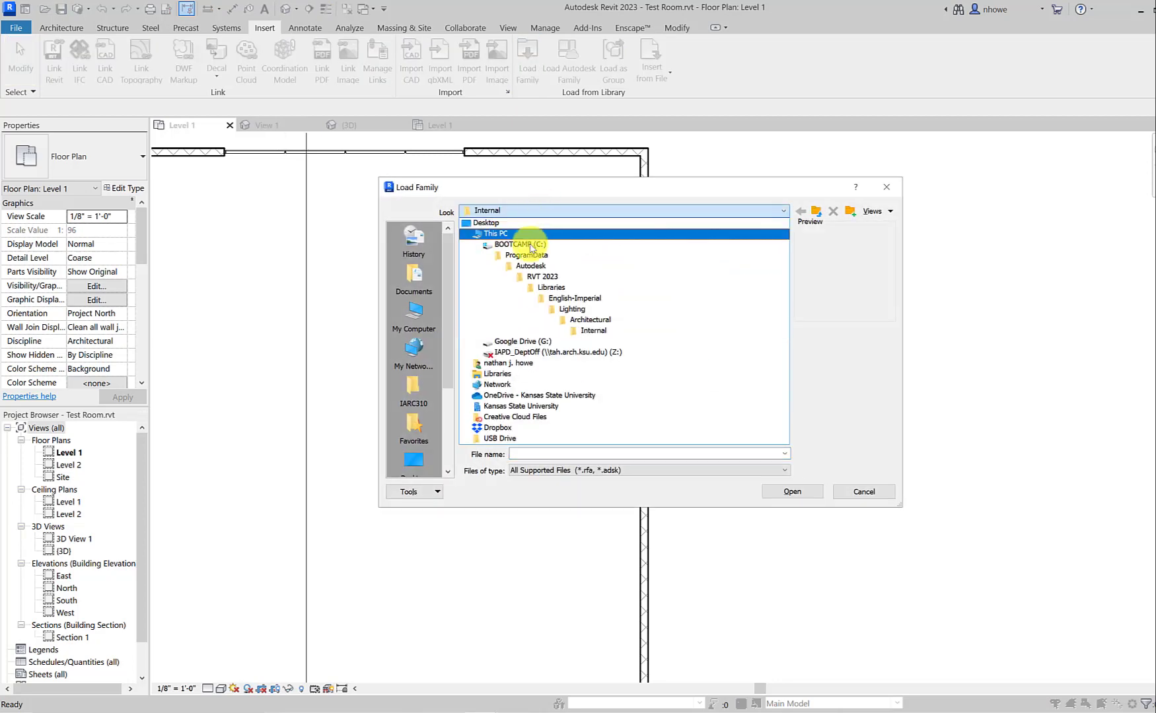
click(562, 299)
scroll(558, 320, down, 10)
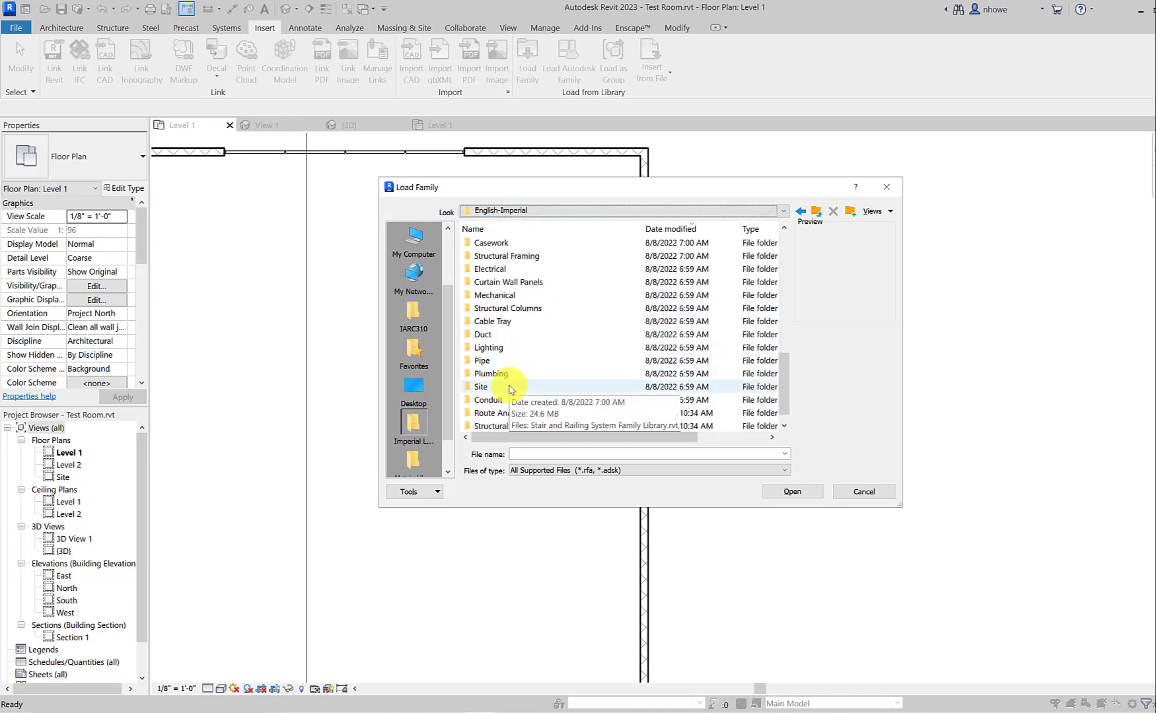
double_click(496, 347)
double_click(521, 246)
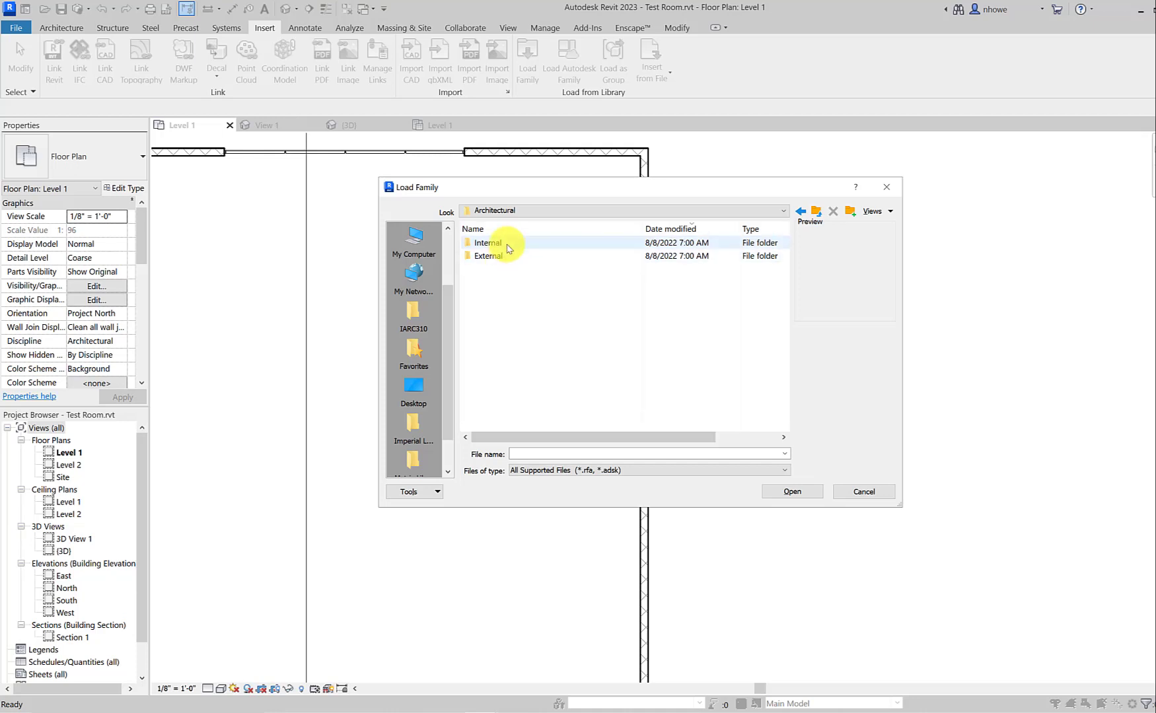
click(510, 246)
double_click(510, 244)
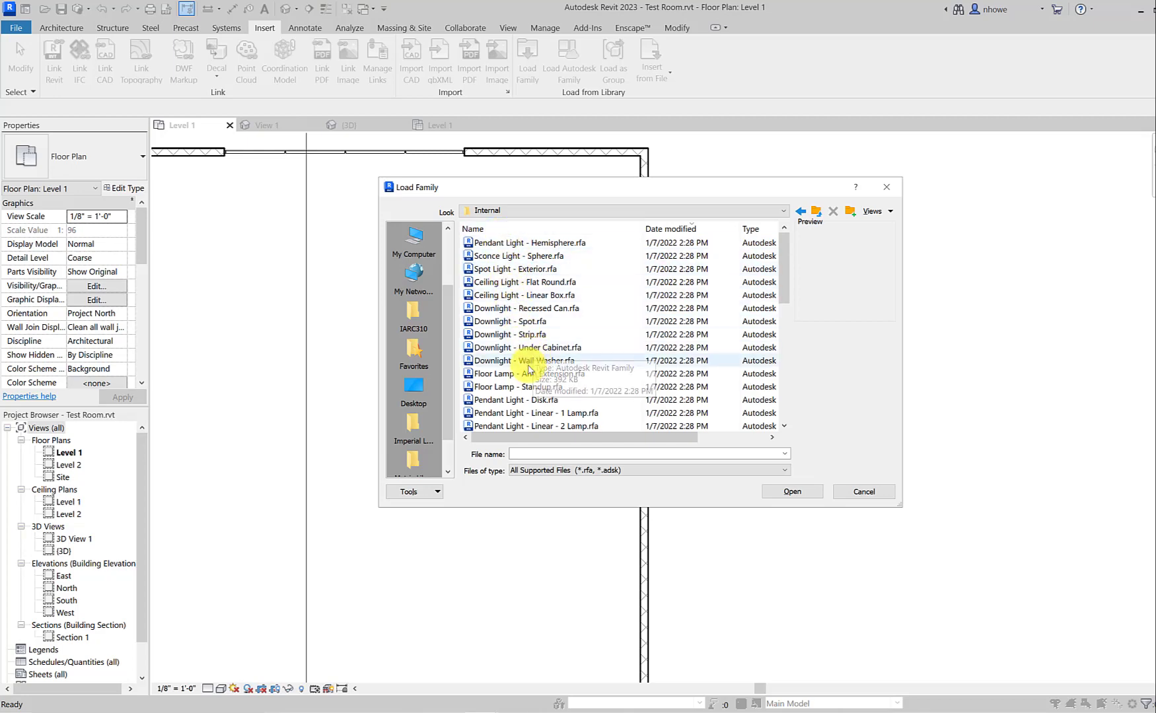
Load the Sconce Light - Sphere.rfa family, overwriting the existing version and its parameter values
scroll(558, 350, down, 5)
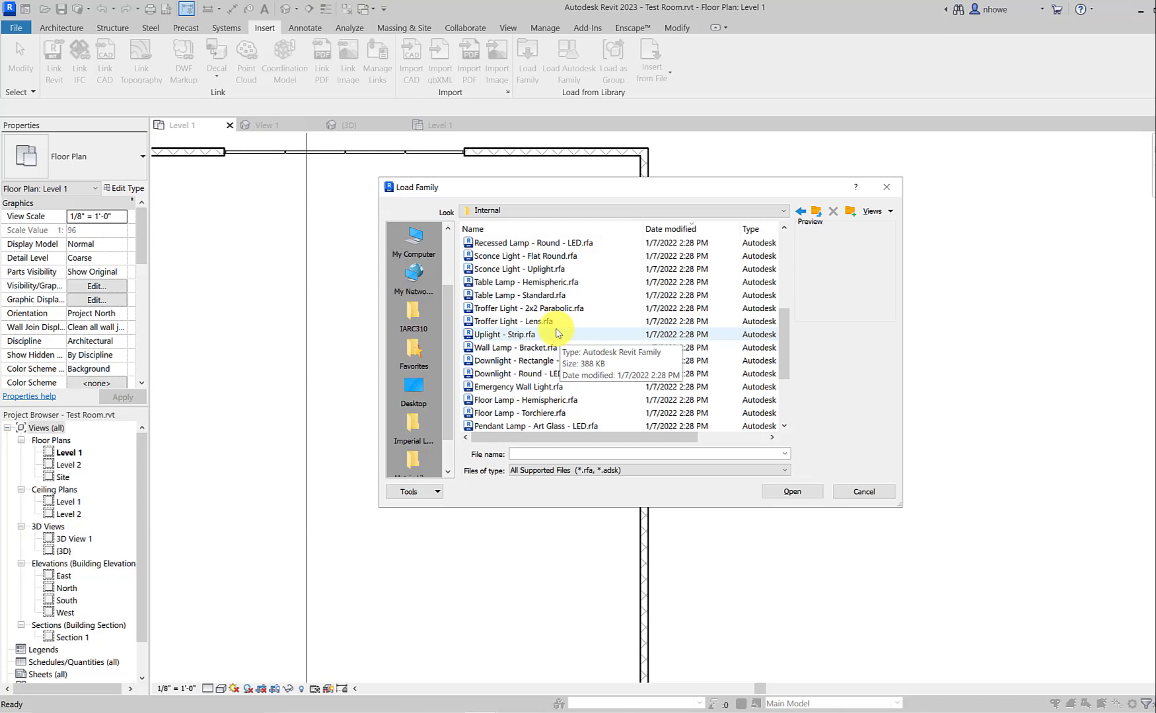
scroll(557, 333, up, 5)
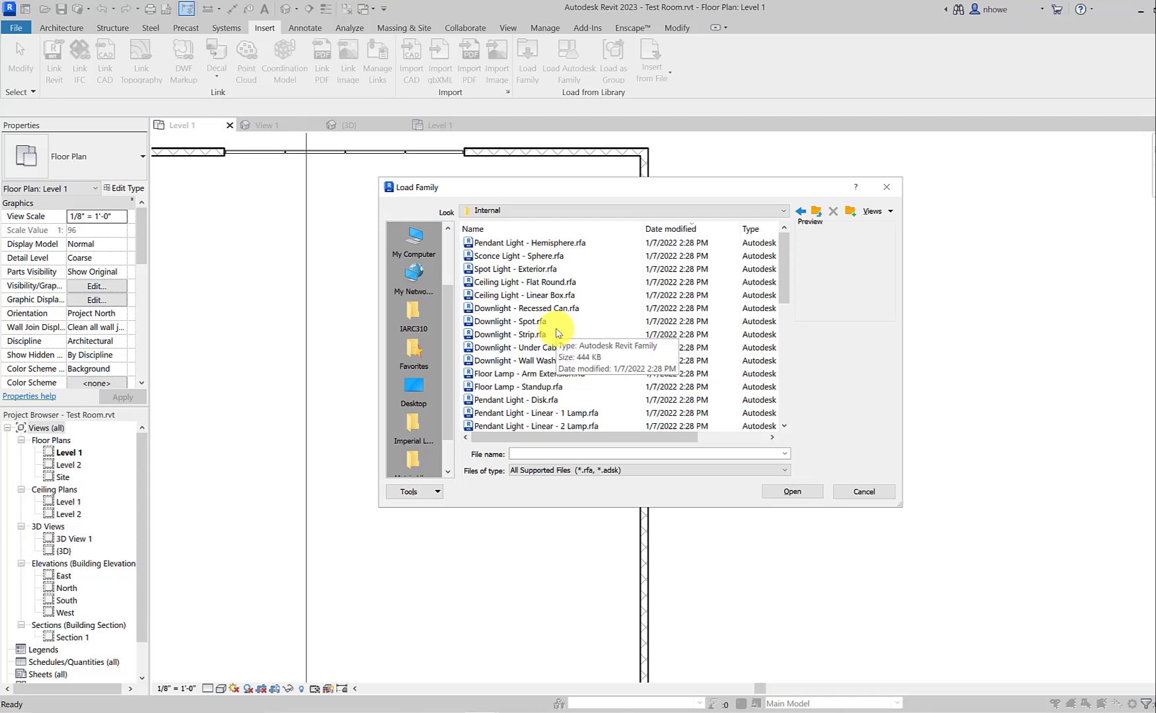
click(514, 256)
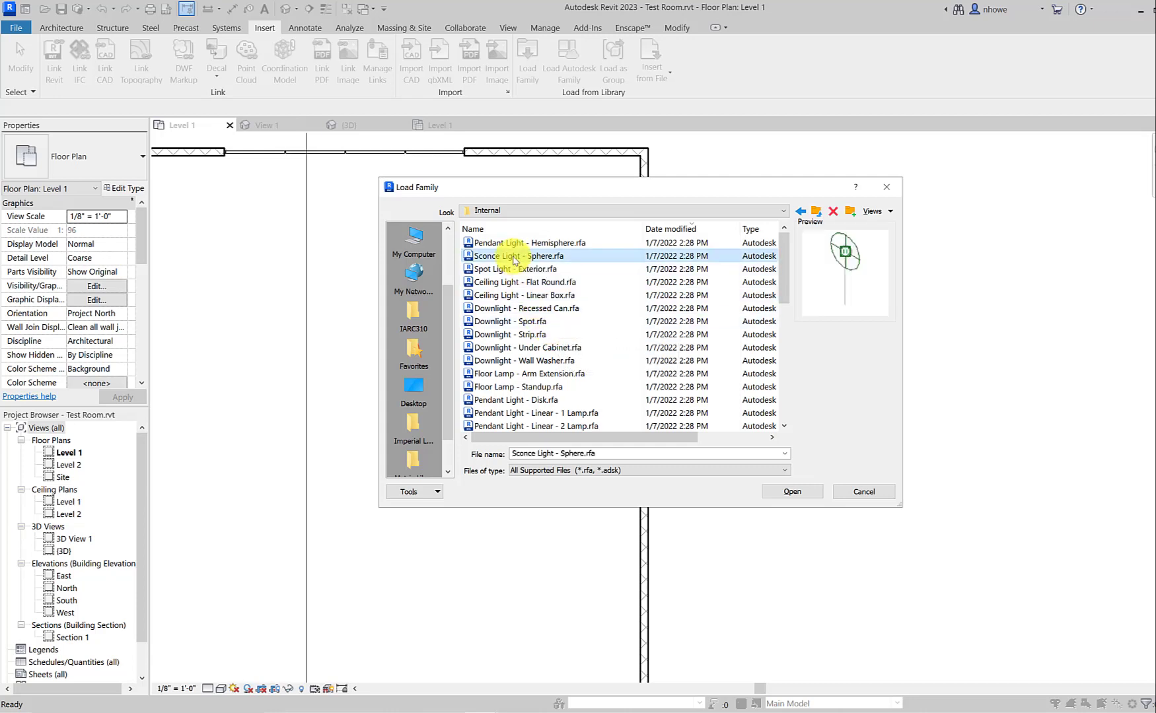
click(803, 494)
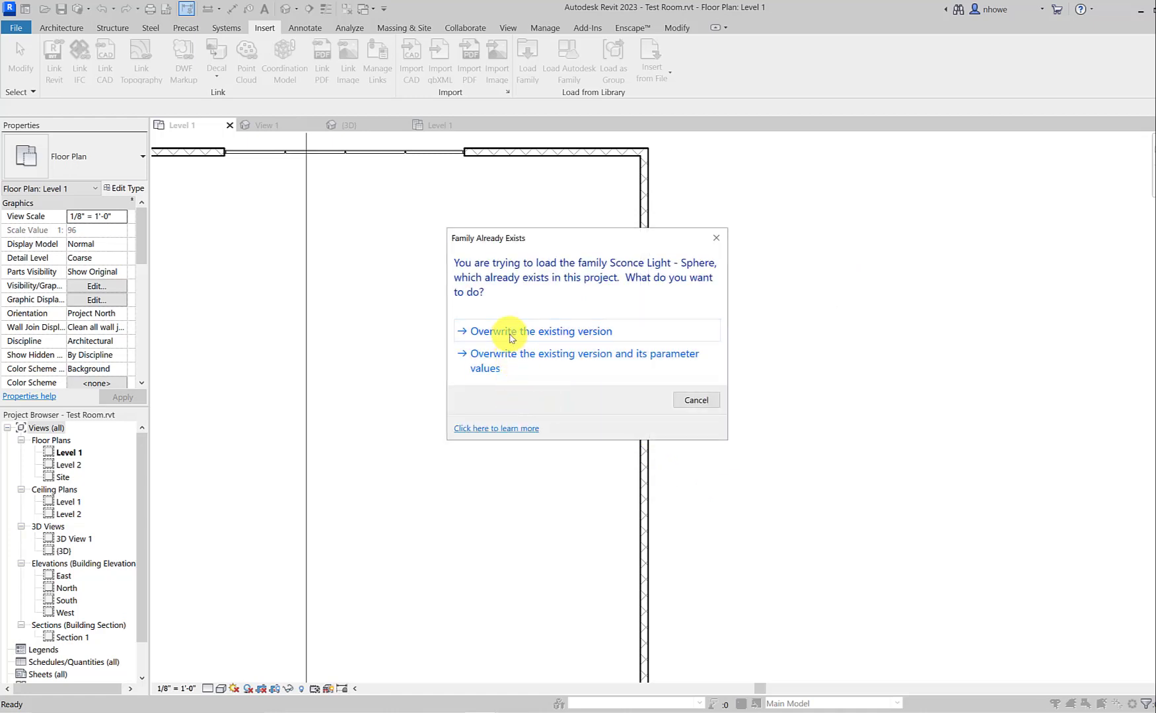
click(515, 361)
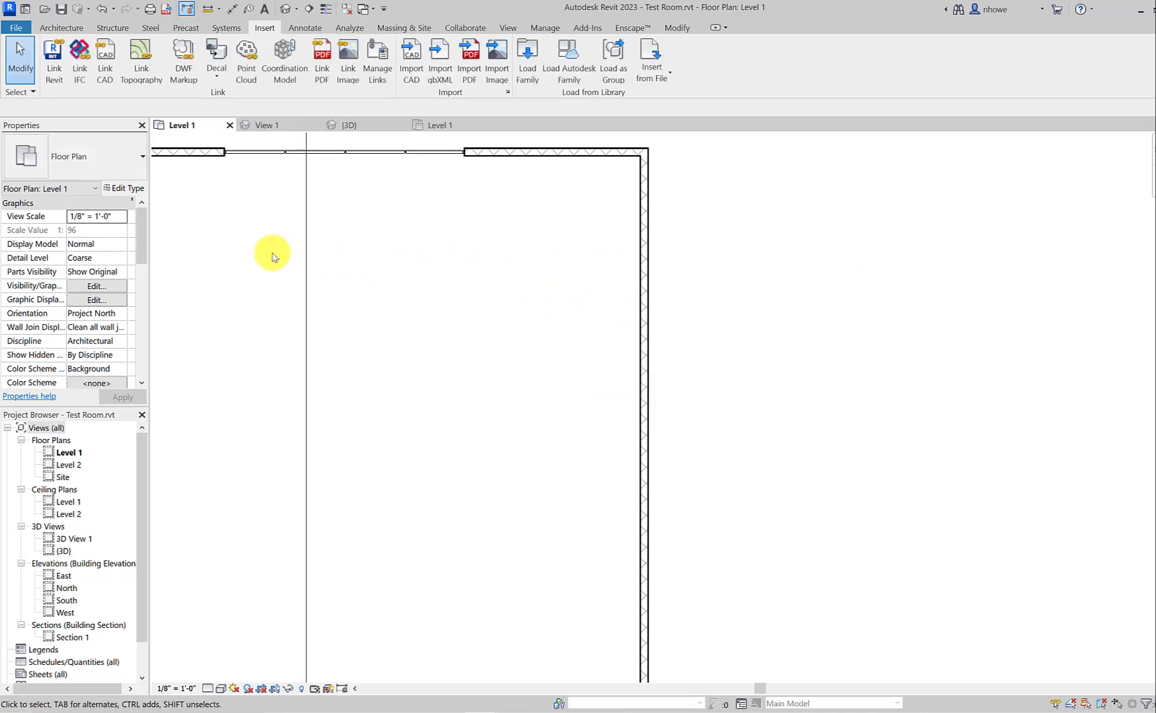
Place a Sconce Light - Sphere on the room's east wall about 19' 6" from the north wall, and set the placement elevation to 6' 4"
click(59, 28)
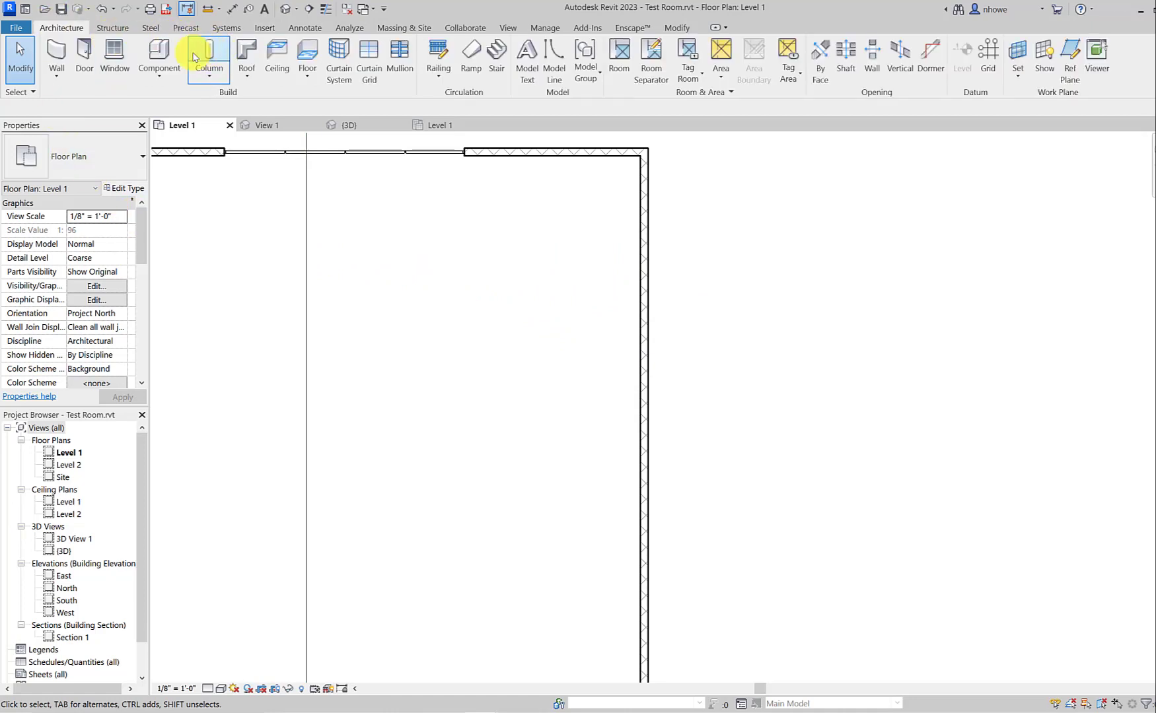
click(158, 53)
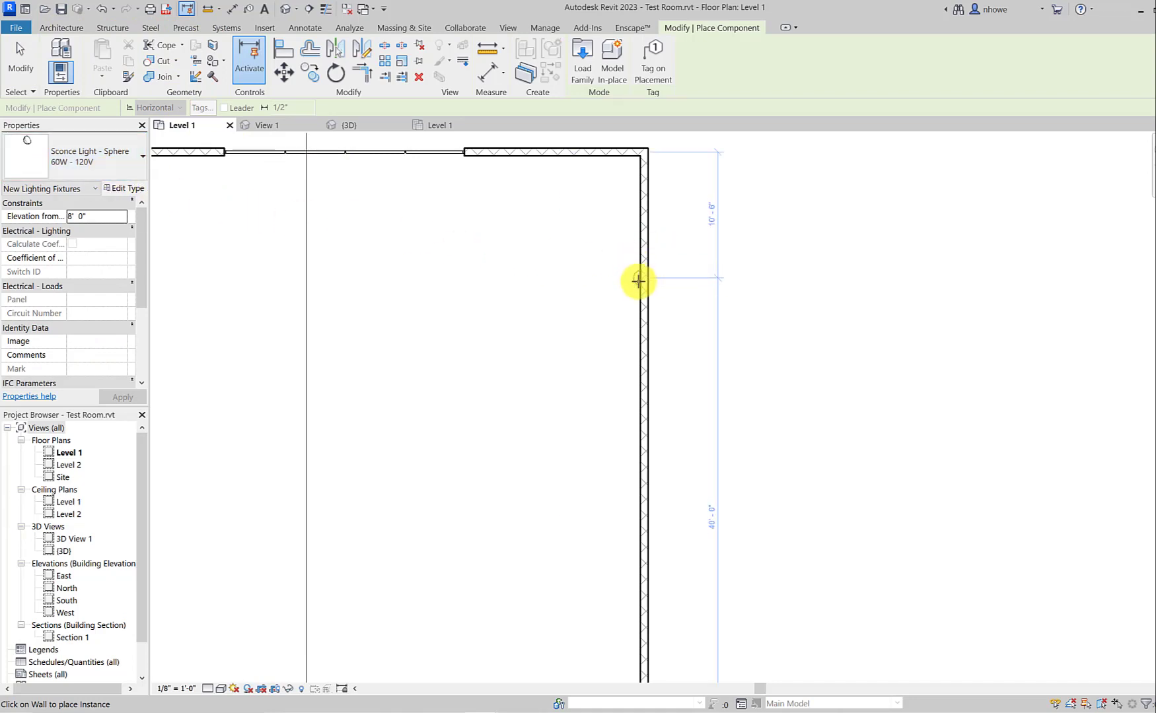
click(642, 393)
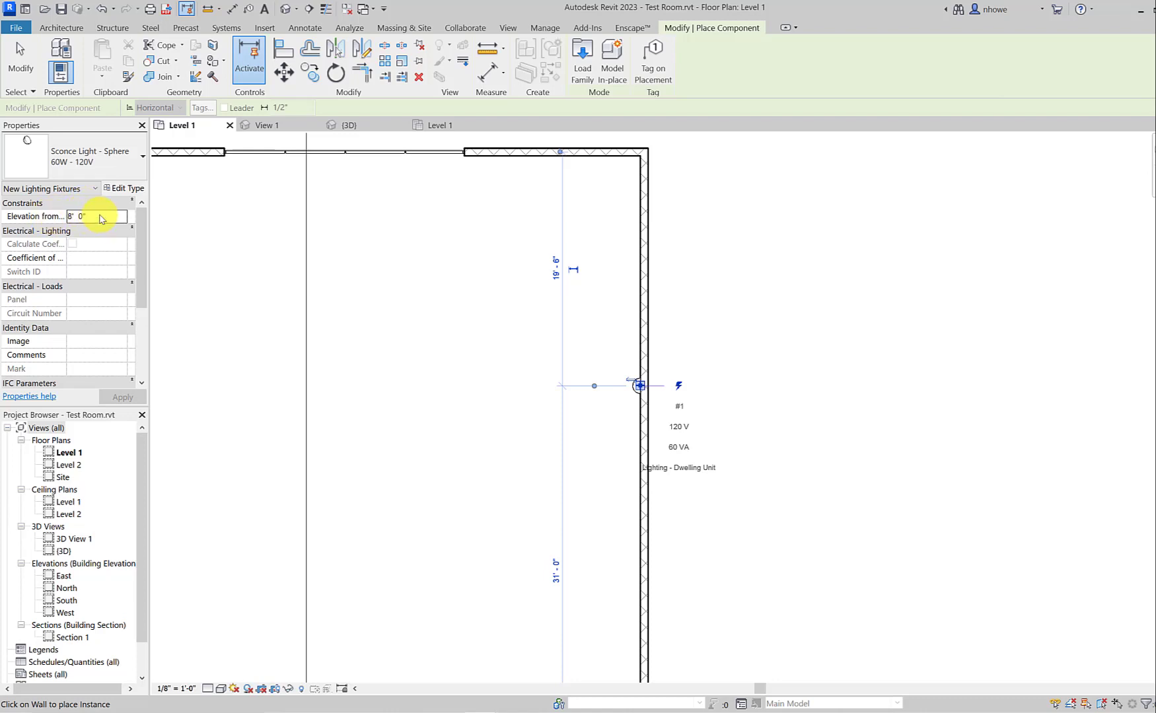
click(100, 219)
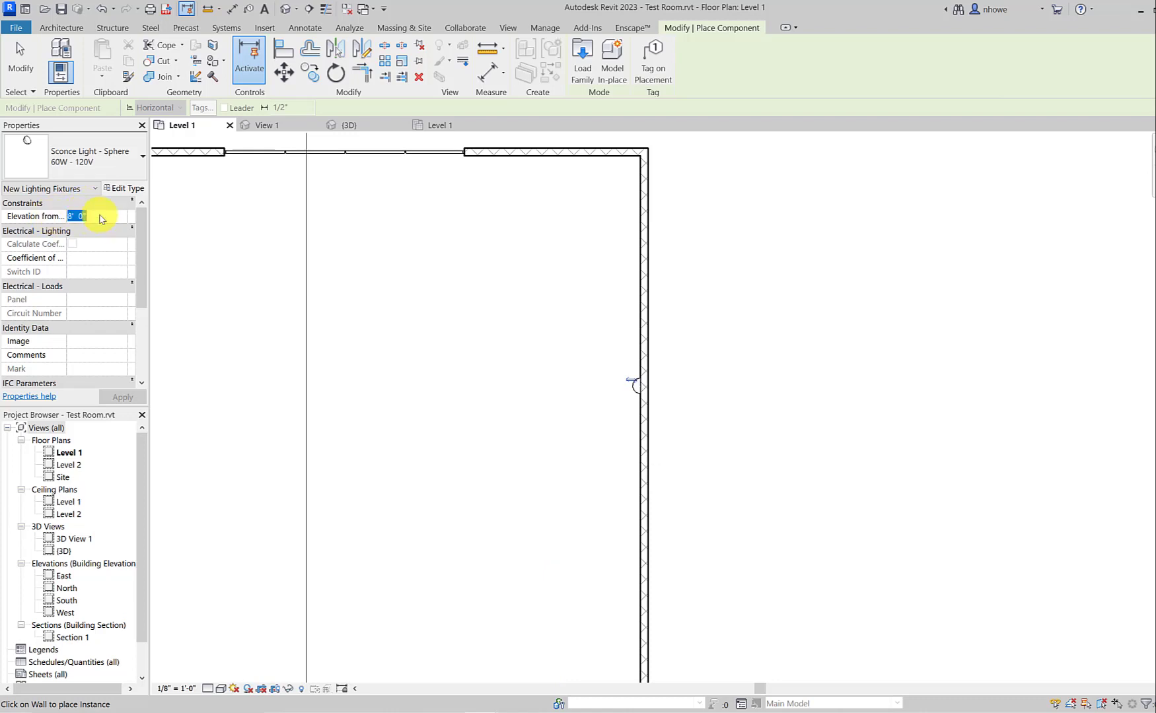
text(6' 4")
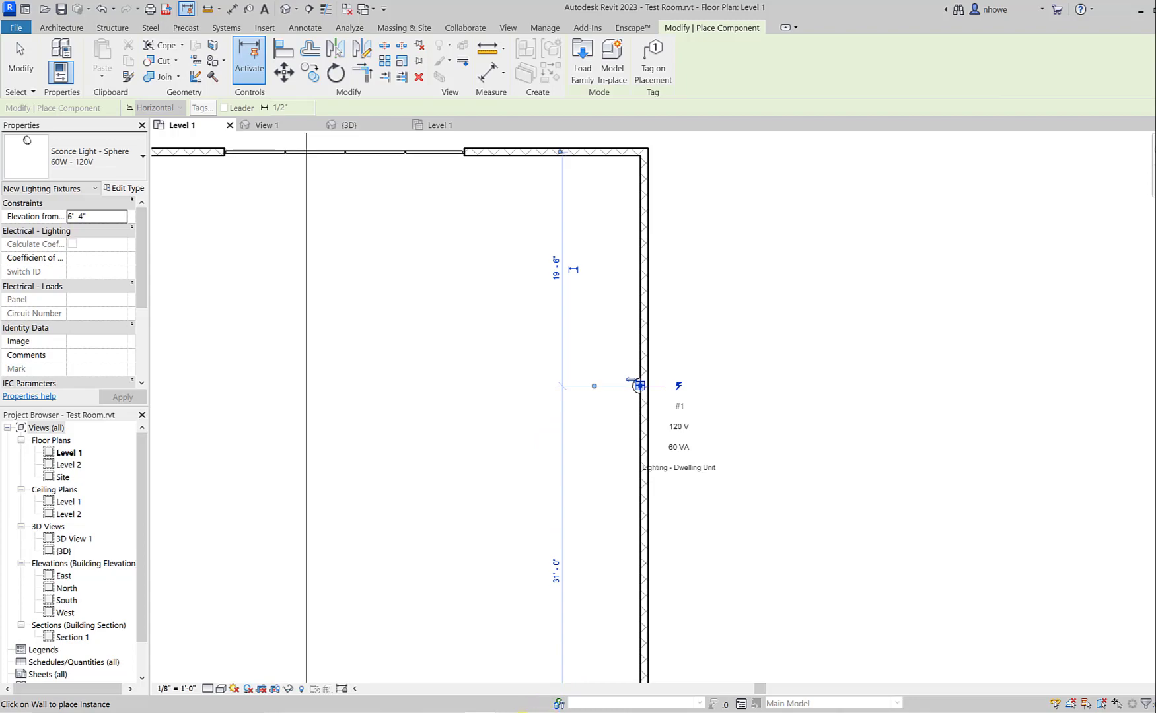
Switch to Enscape to check the render, return to Revit and end the component placement
mouse_move(492, 712)
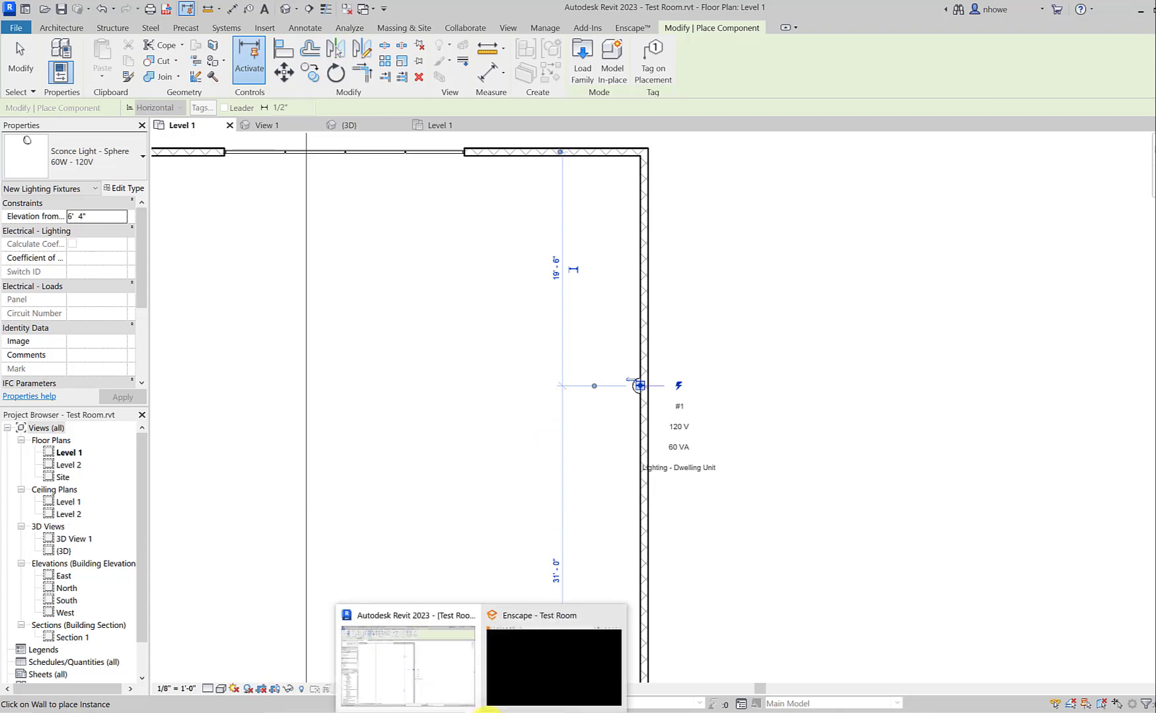
click(525, 663)
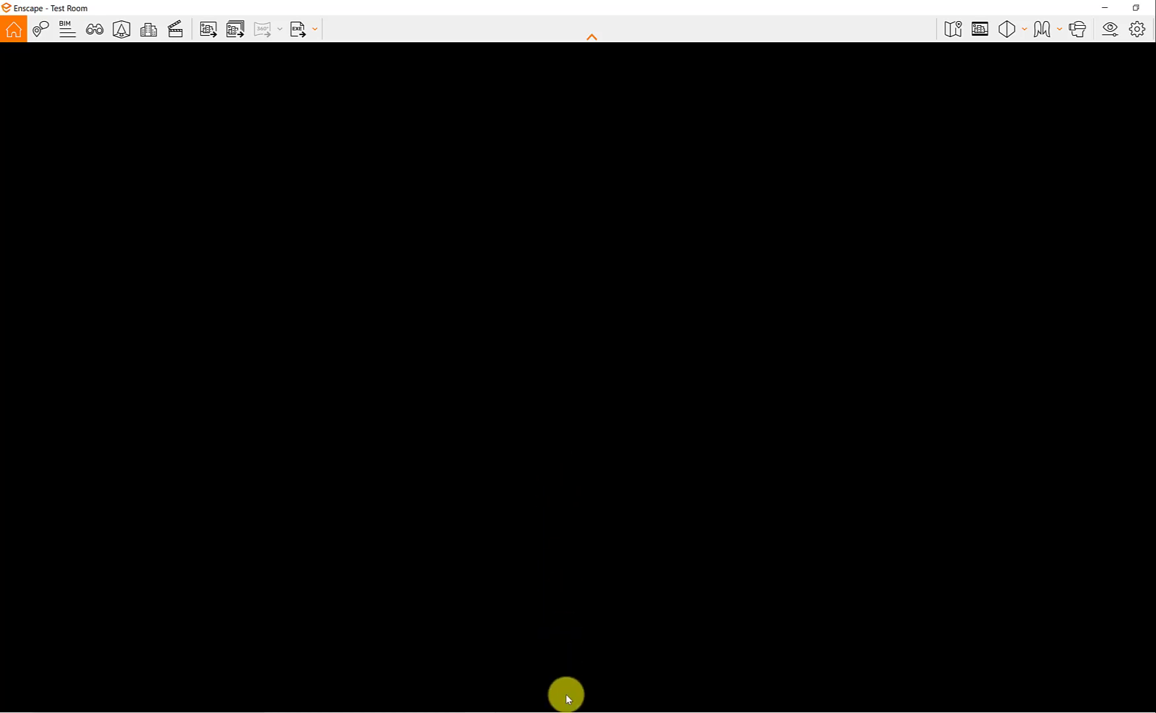
mouse_move(490, 703)
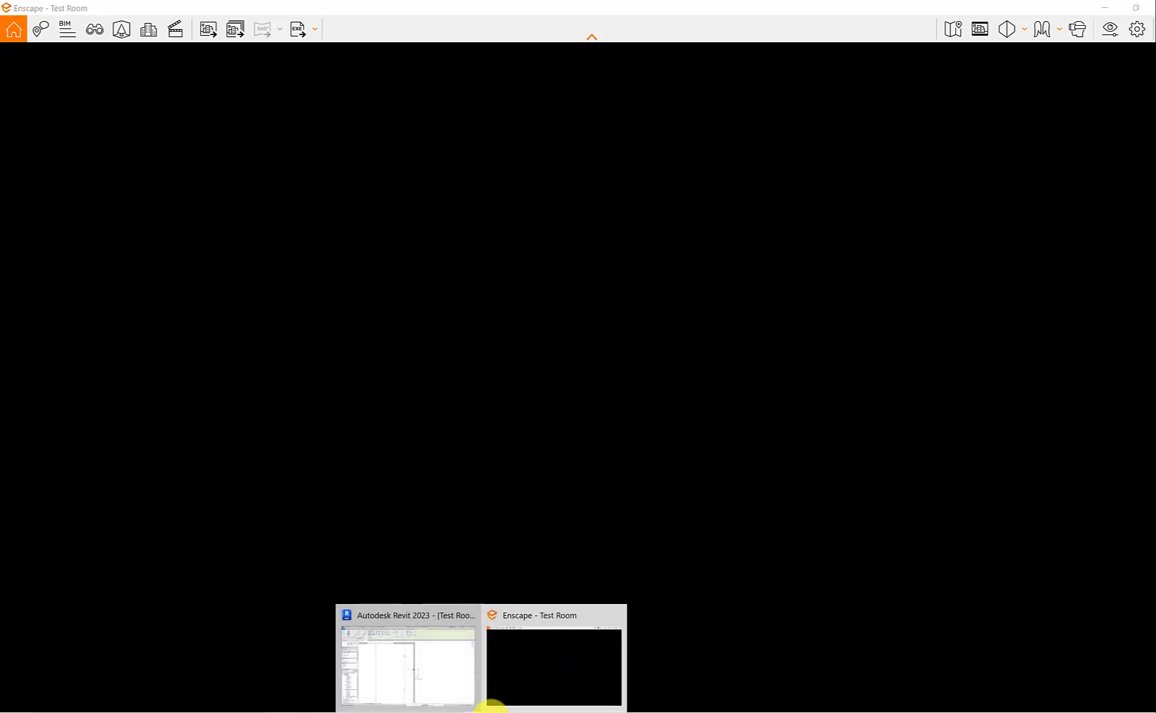
click(472, 677)
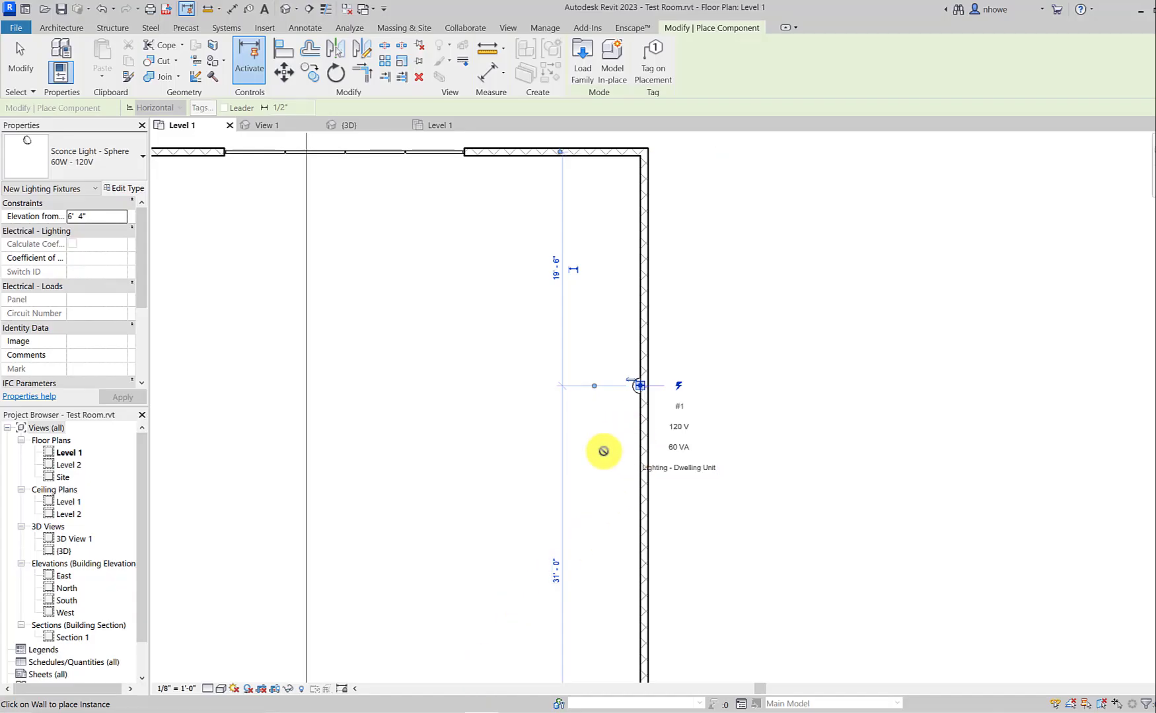
key(Escape)
key(Escape)
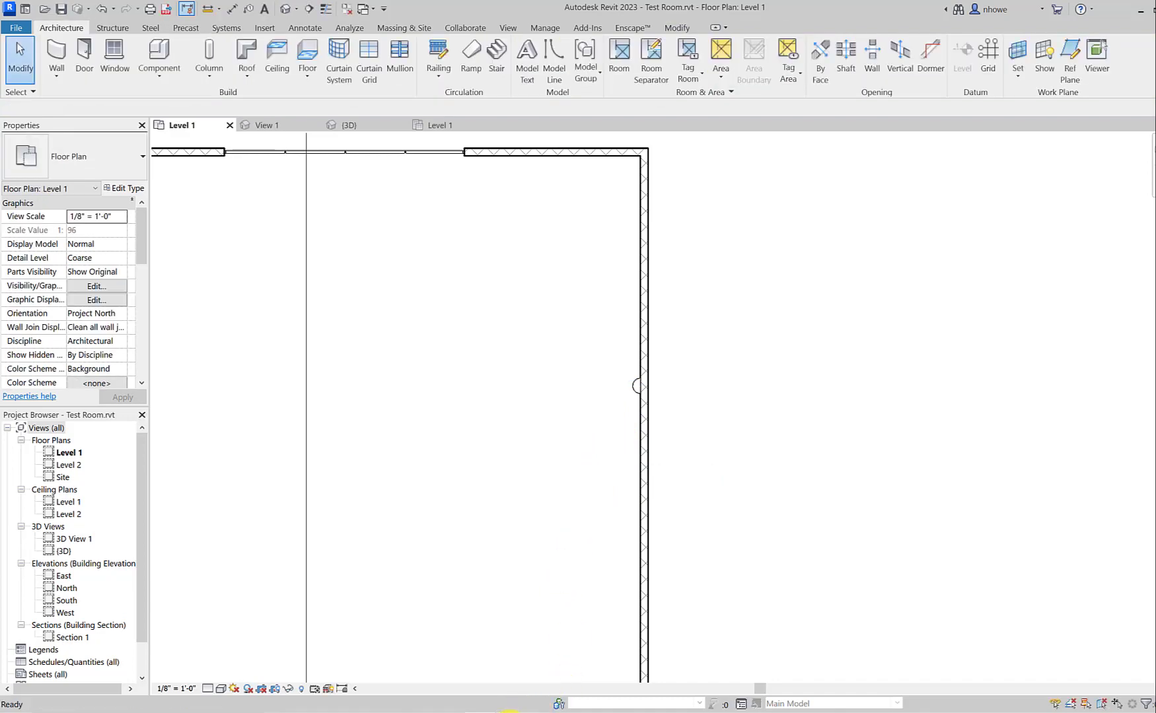
Switch to Enscape and examine the light the sconce casts on the brick wall up close and from farther back
mouse_move(485, 710)
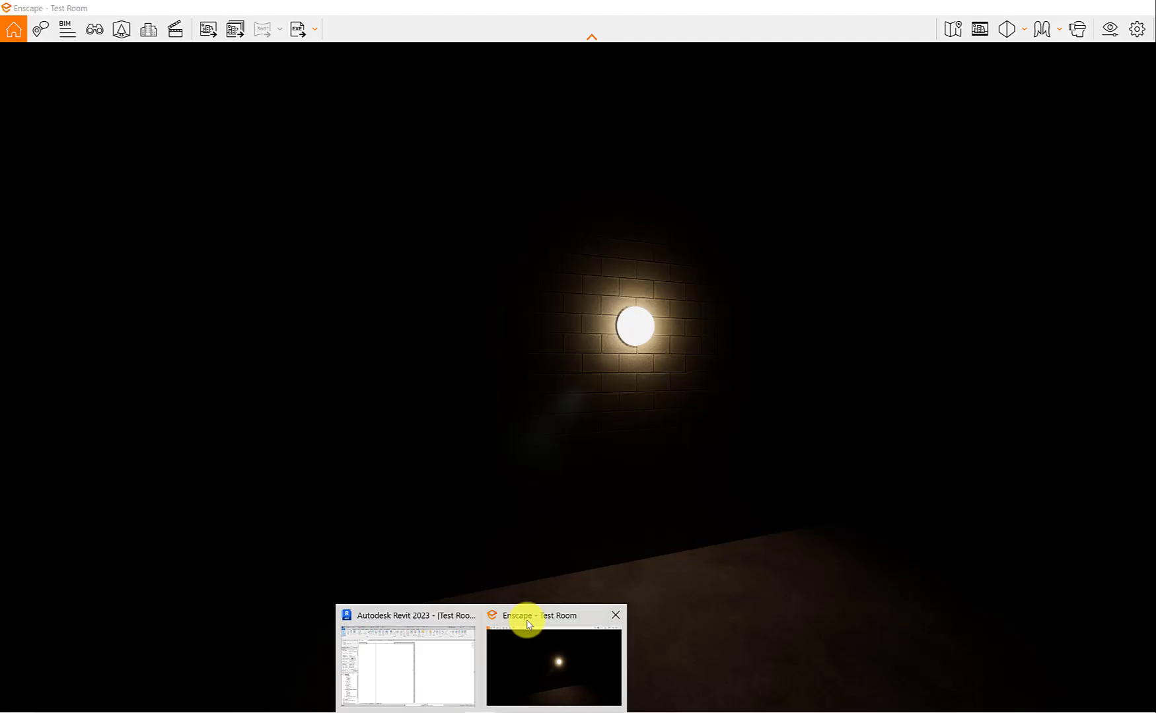
click(527, 619)
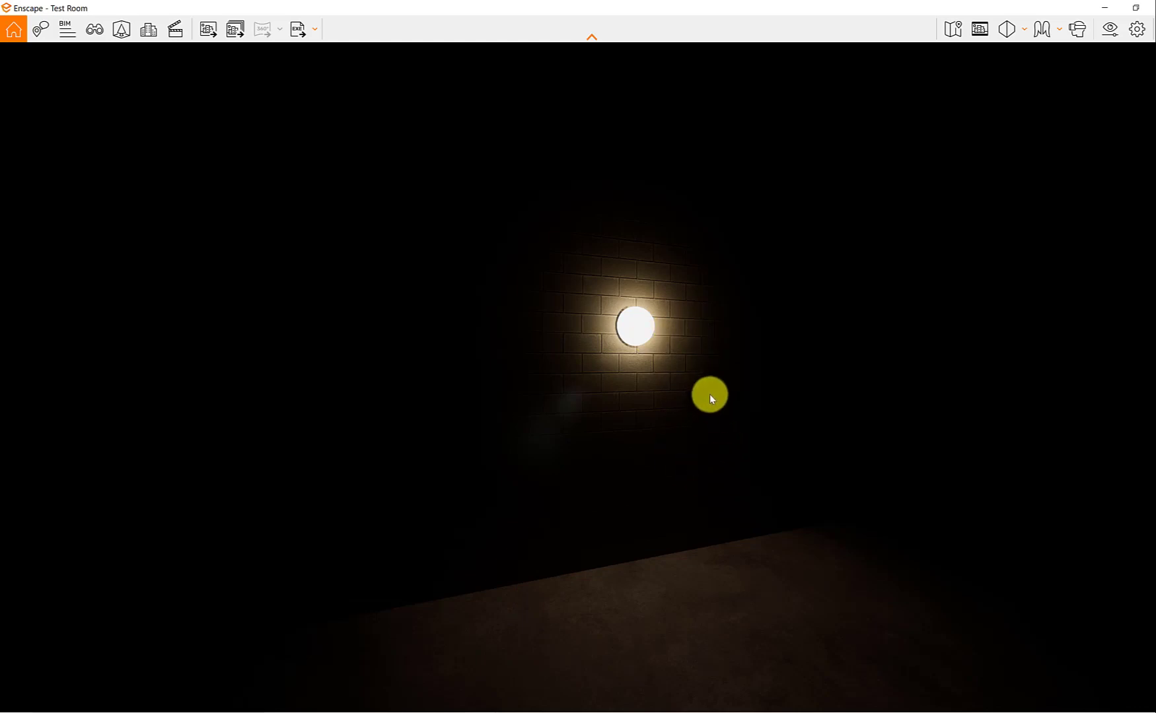
scroll(679, 329, up, 3)
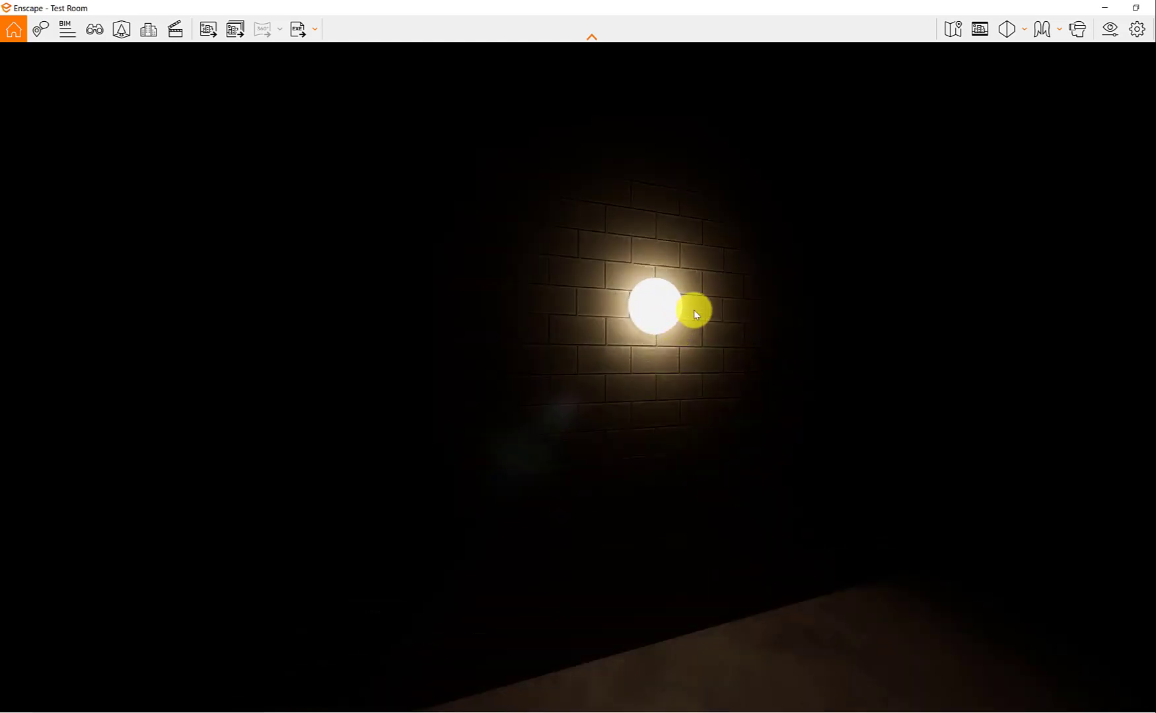
scroll(692, 316, down, 2)
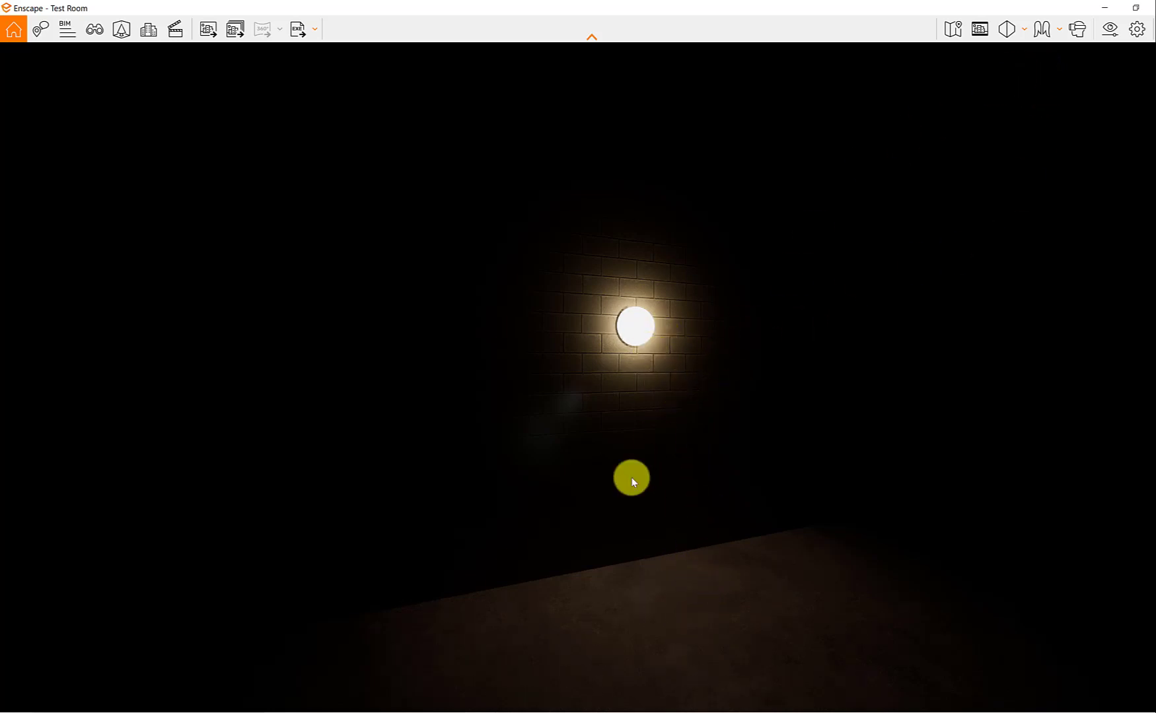
Switch back to Revit and open the placed wall sconce's family for editing
mouse_move(487, 709)
click(456, 677)
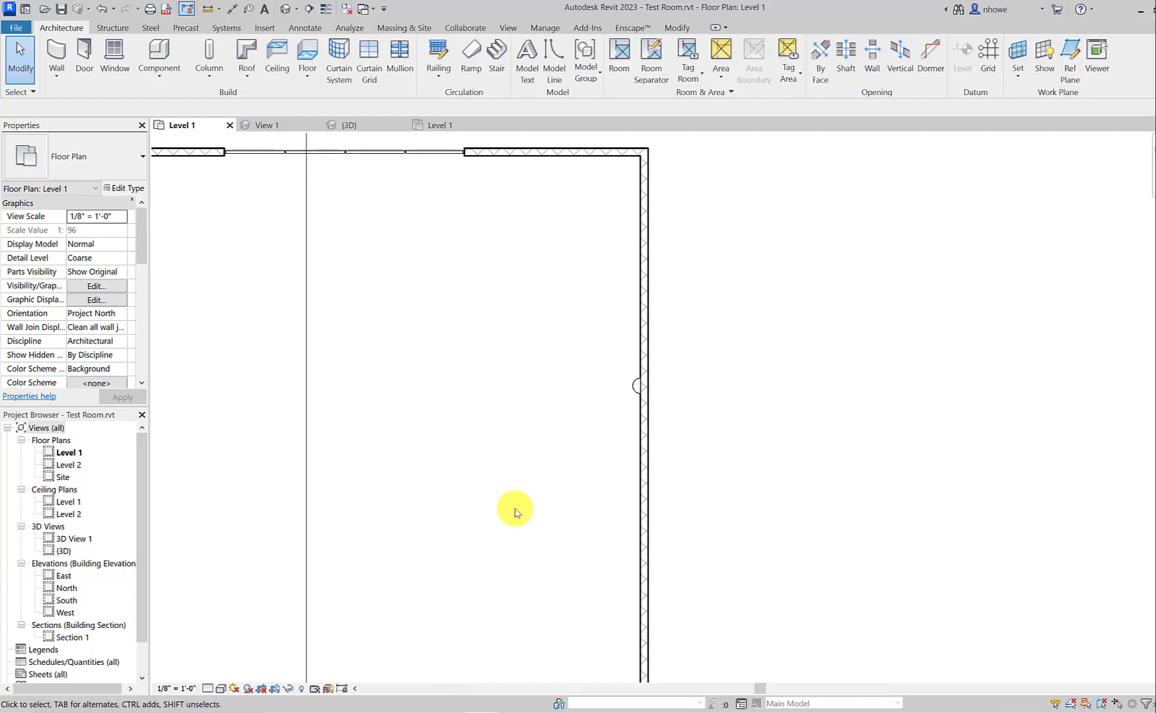
click(635, 388)
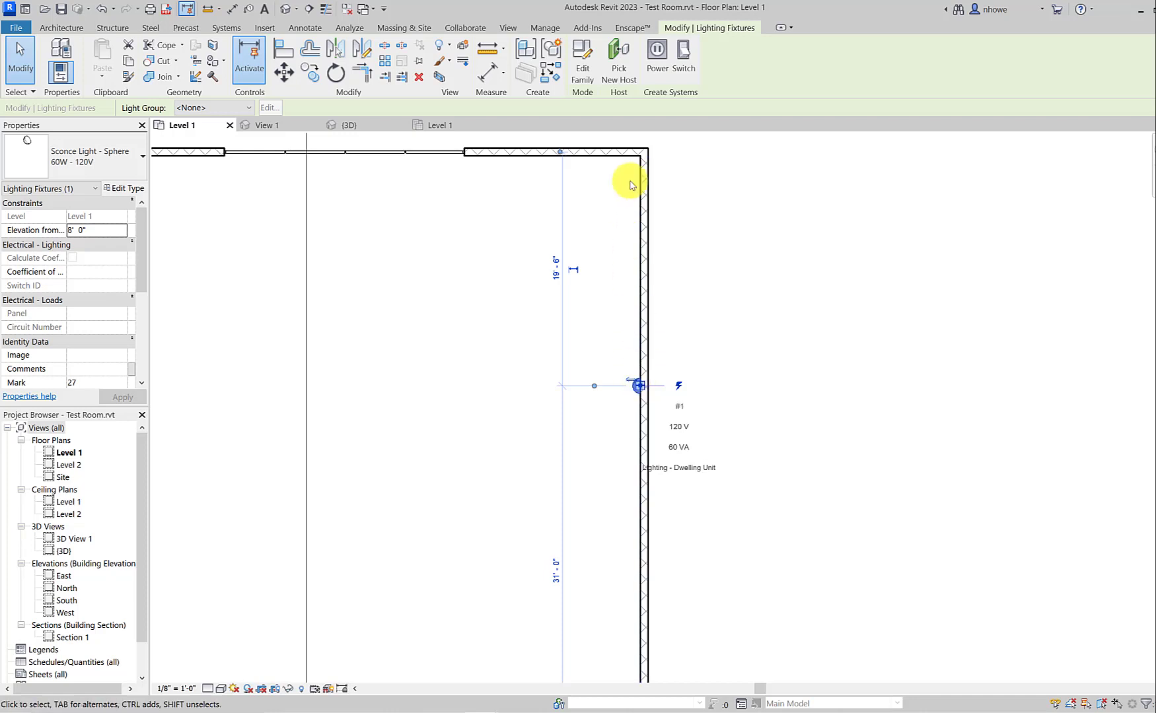
click(583, 76)
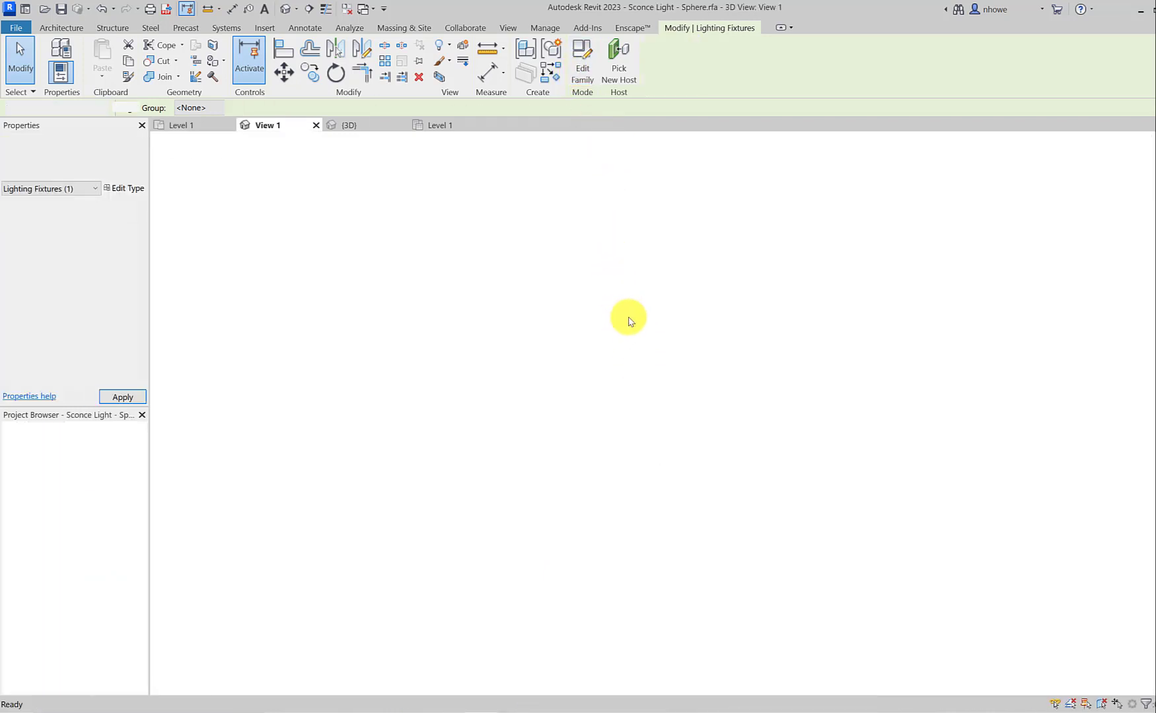
scroll(646, 296, up, 3)
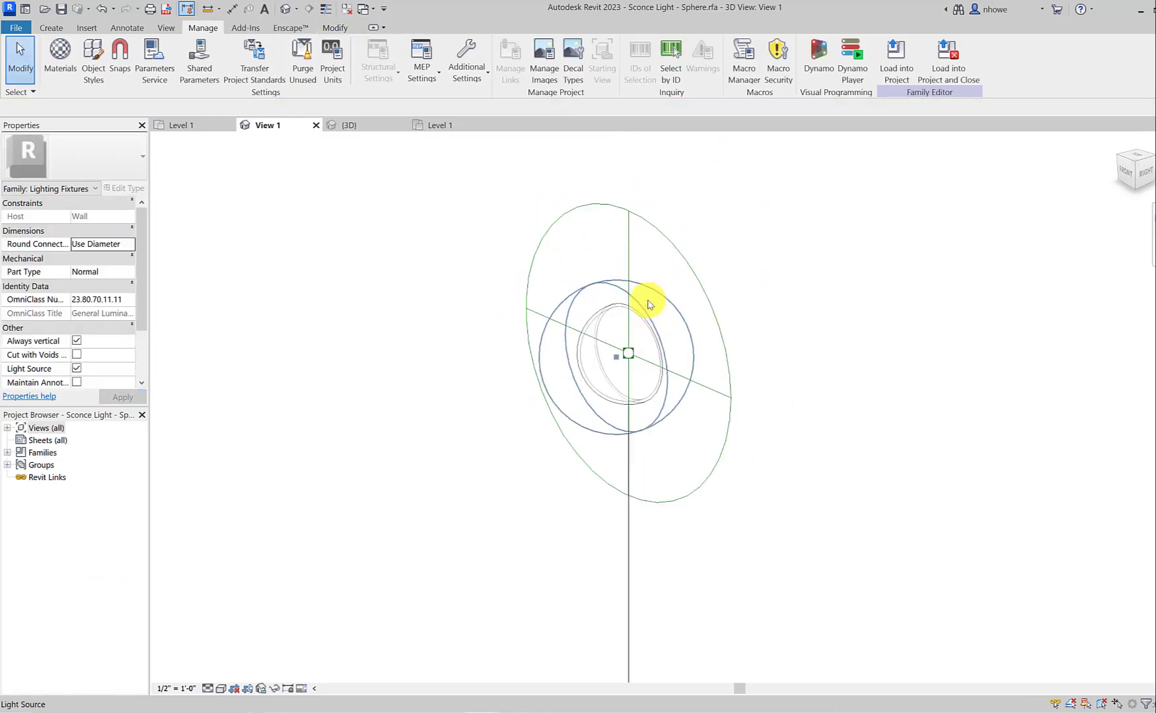
Inspect the properties of the revolved glass shade and of the light source surrounding it
click(608, 330)
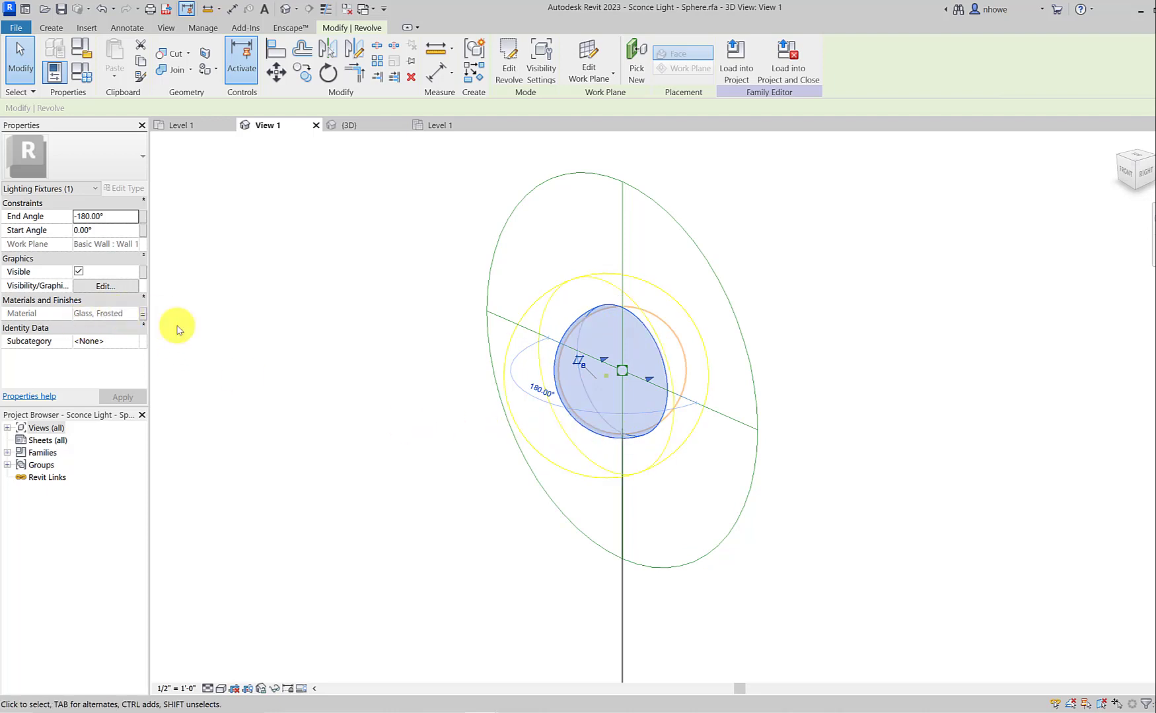
click(412, 364)
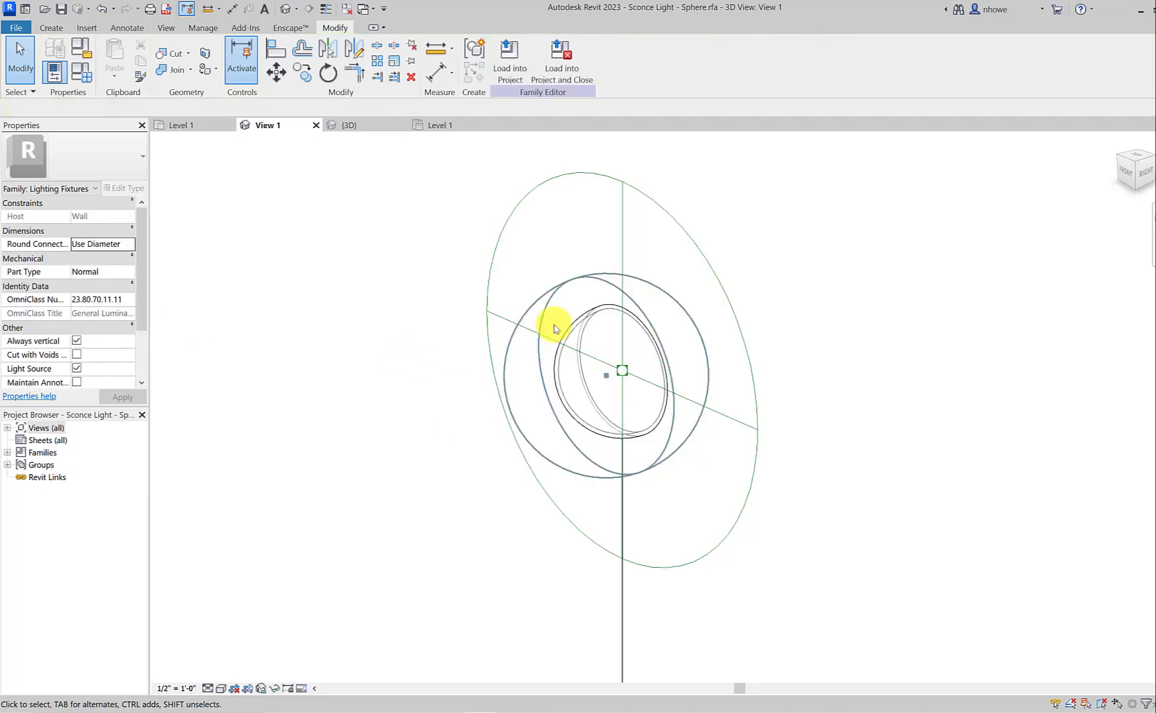
click(589, 279)
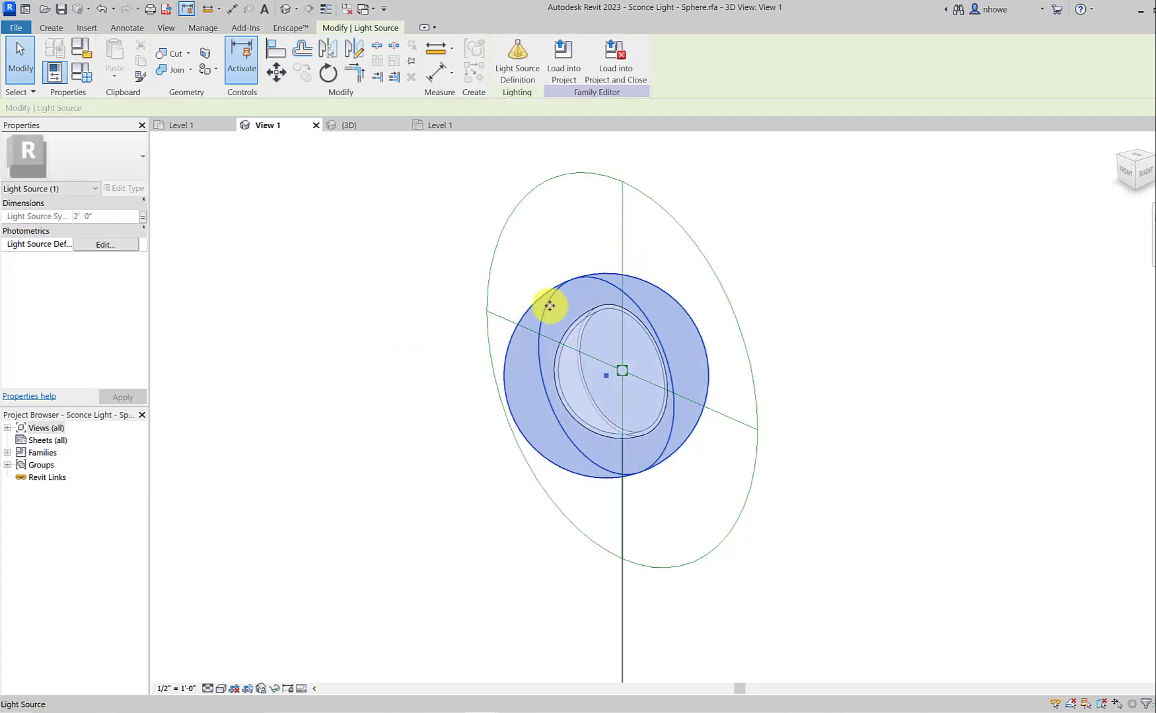
click(519, 256)
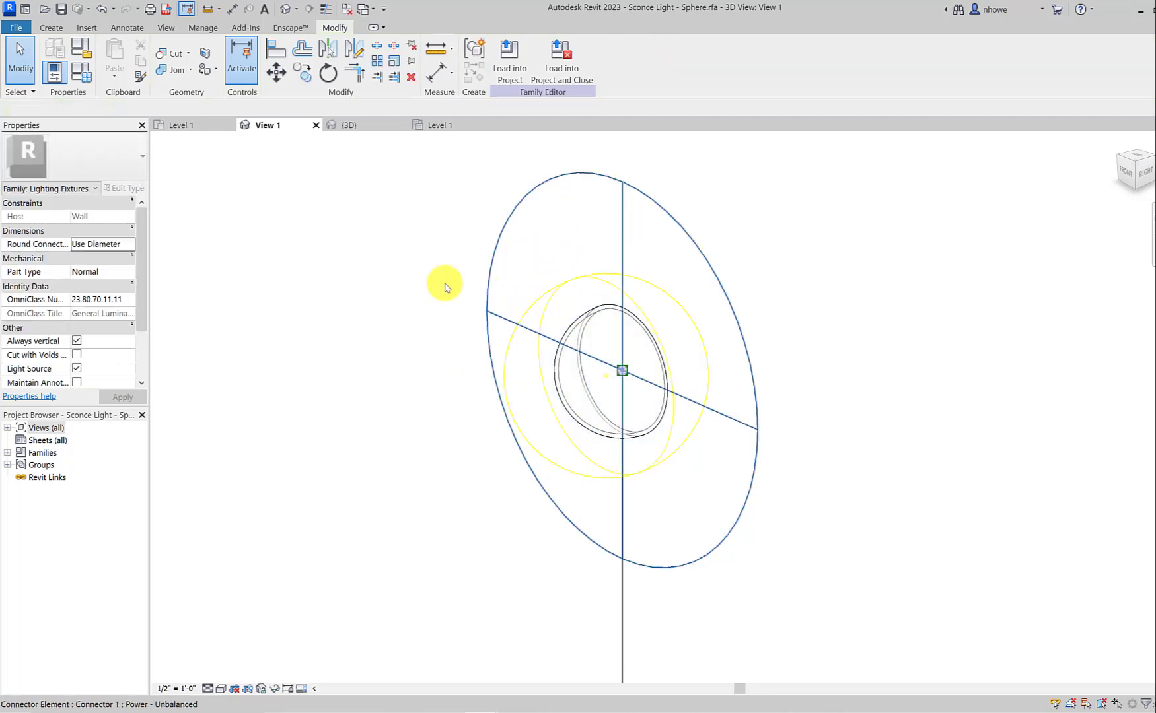
Turn the family's Light Source parameter off and back on, and open the definition of the restored light source
click(77, 369)
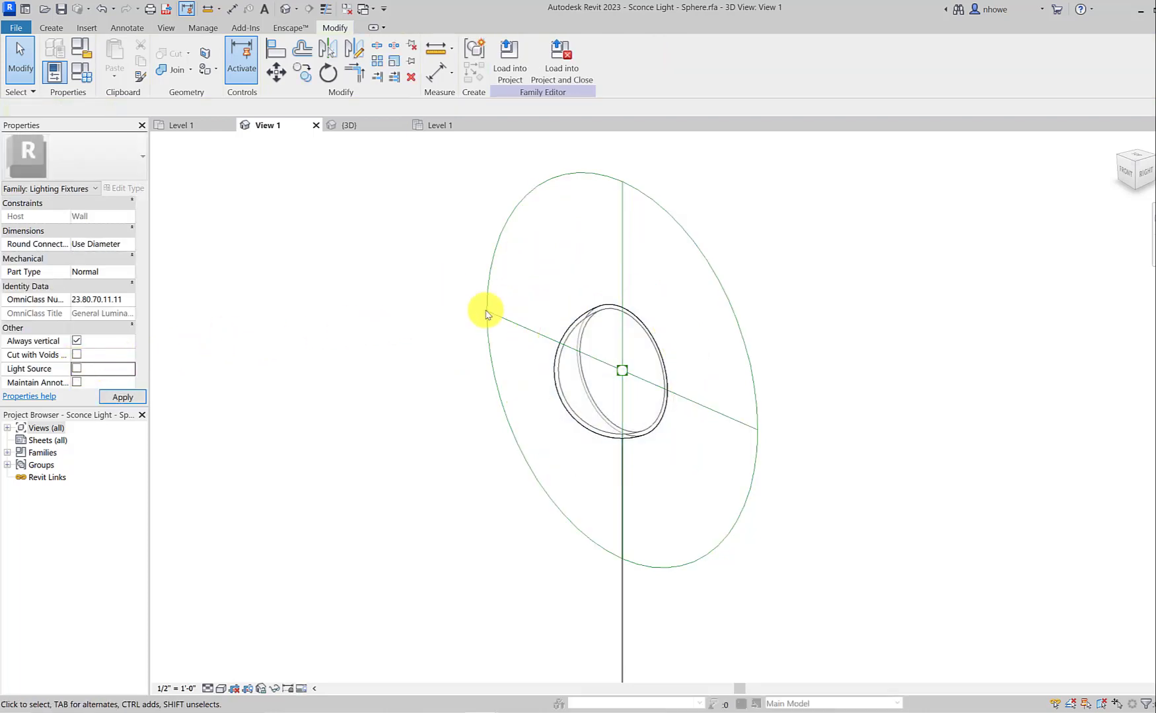
click(77, 368)
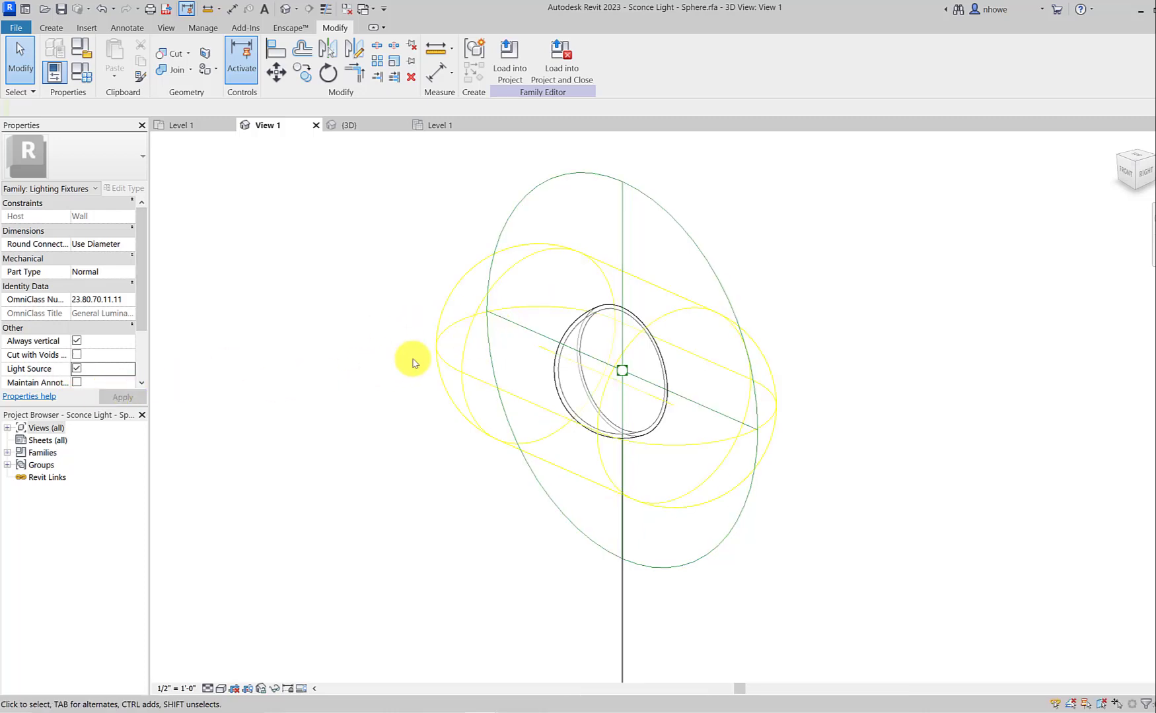
click(519, 328)
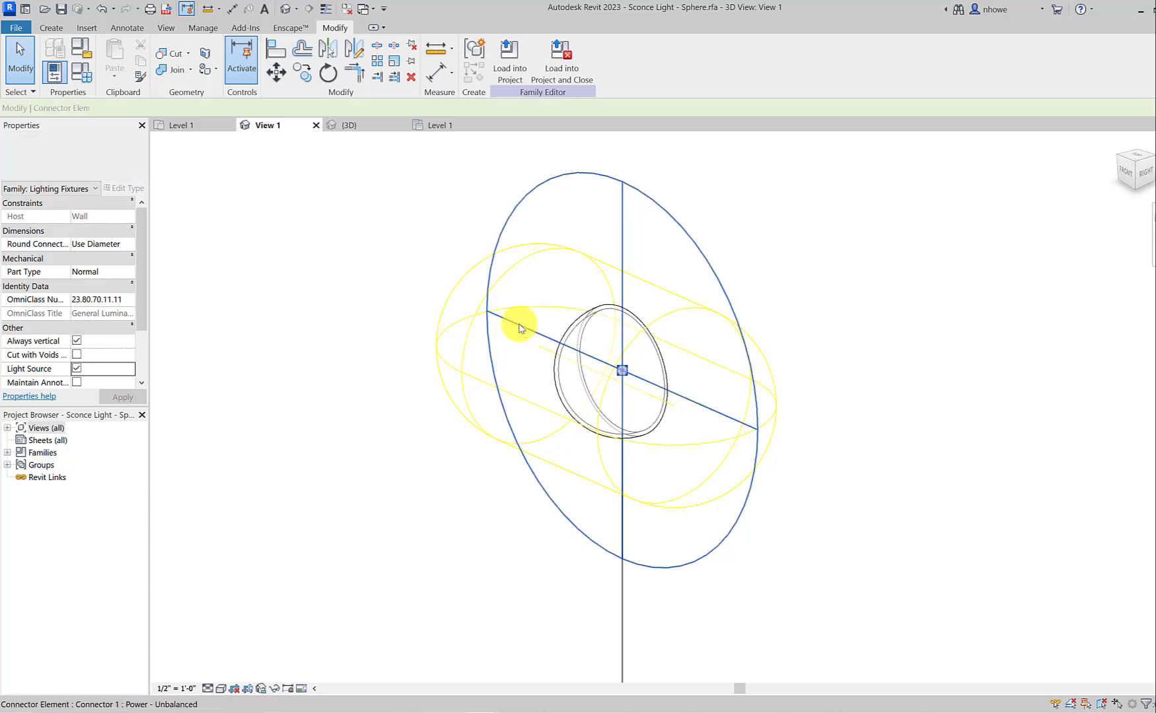
click(464, 330)
click(517, 62)
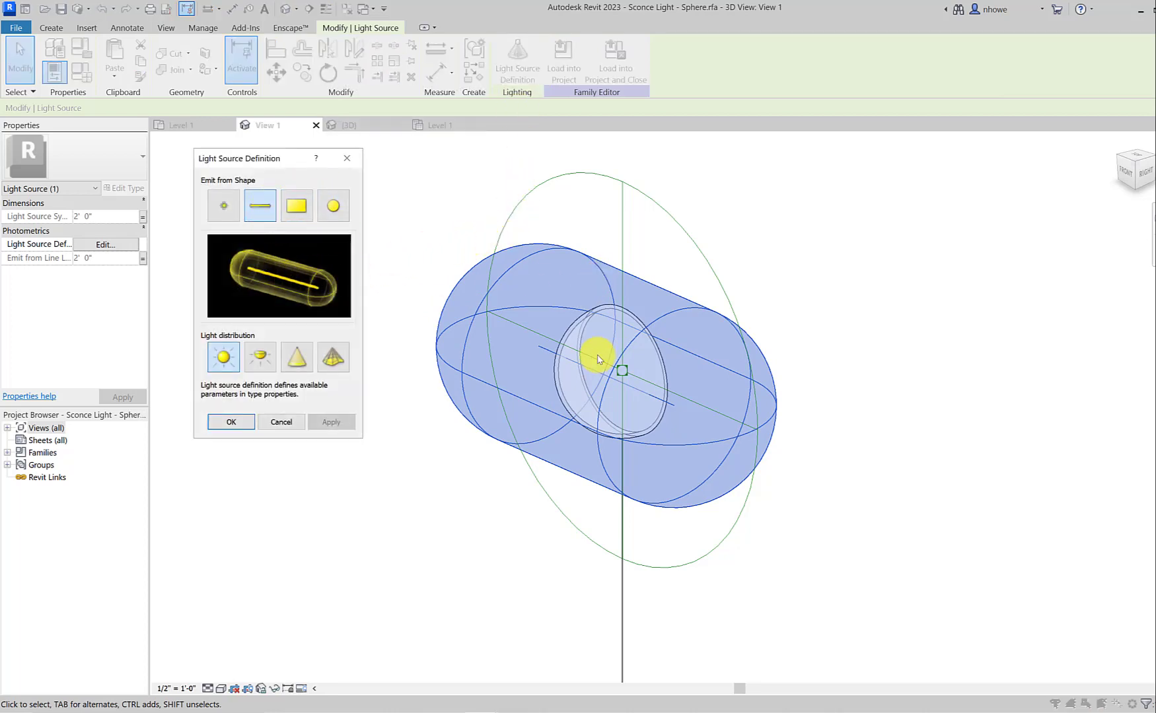
Preview the line, rectangle and circle emit shapes for the light source and choose point as its shape
click(222, 211)
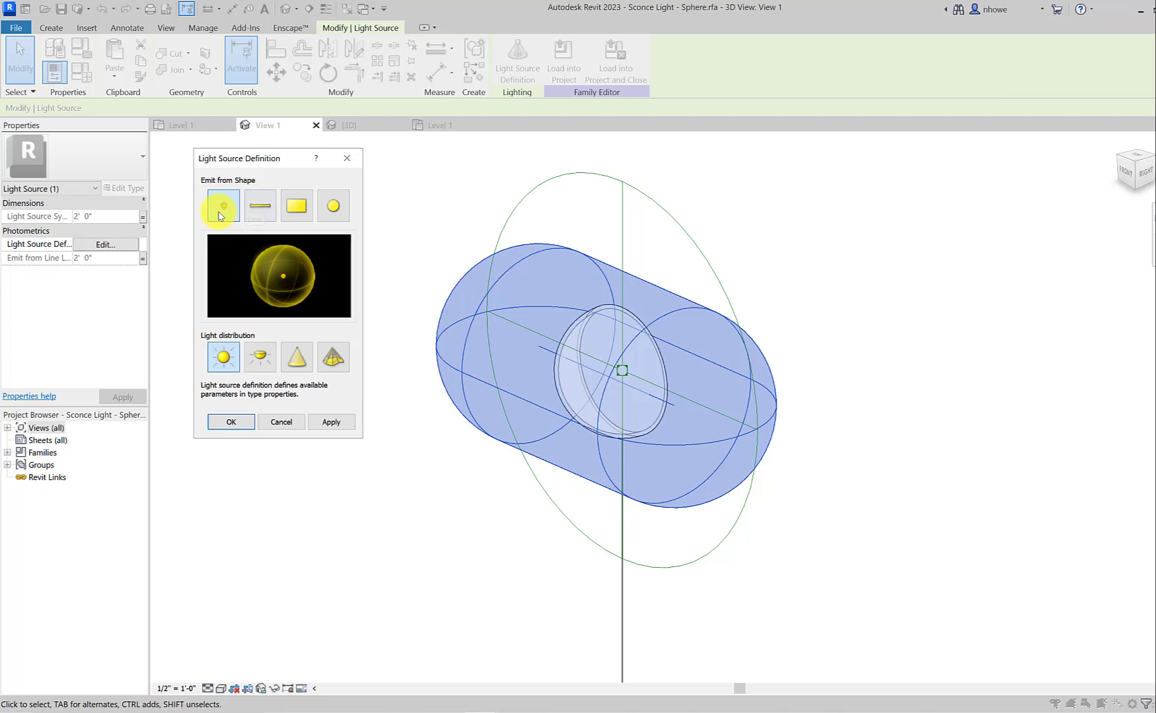
click(264, 207)
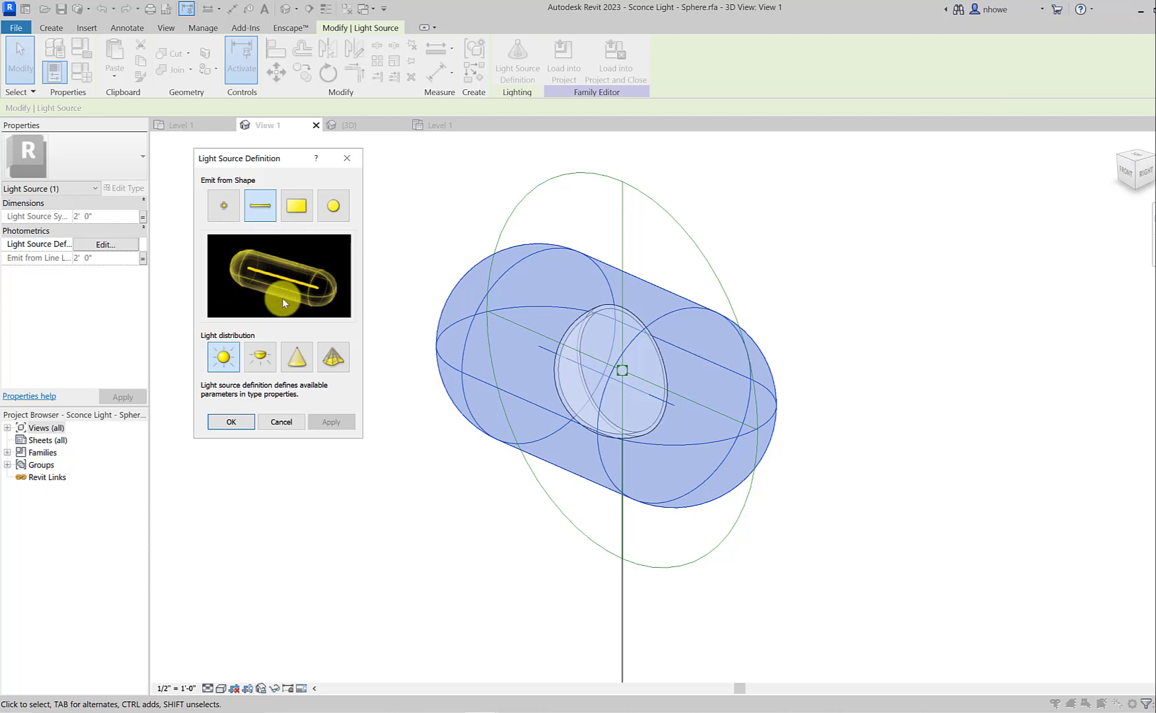
click(223, 207)
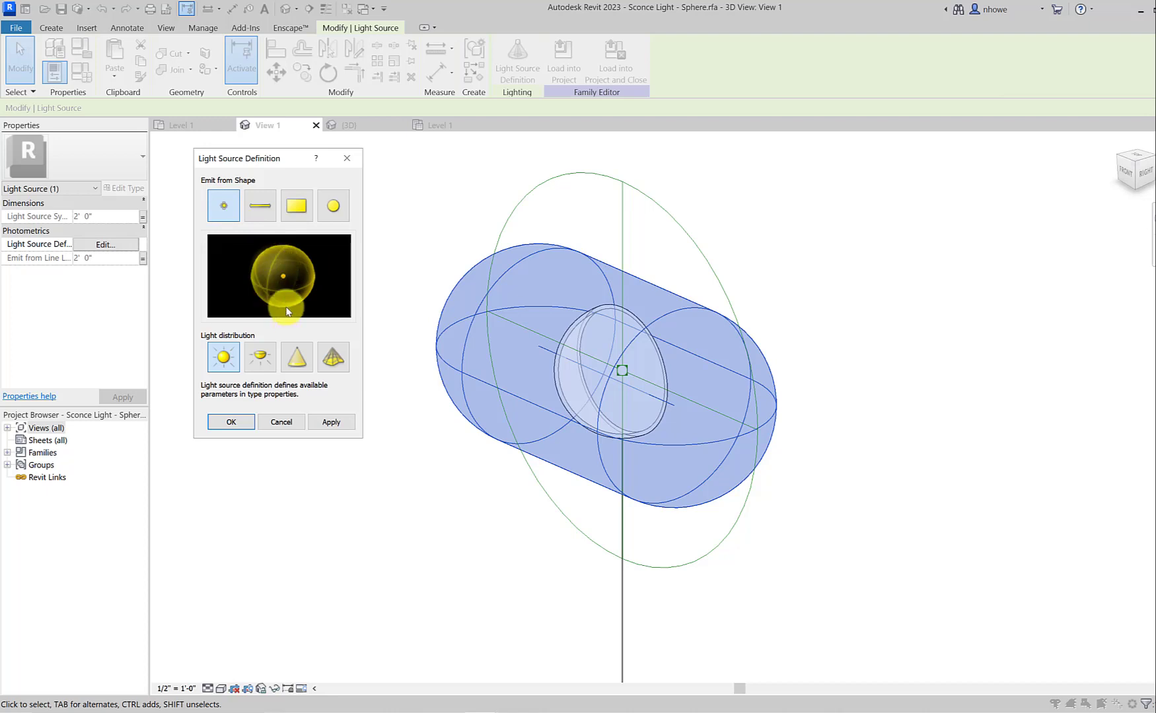
click(304, 213)
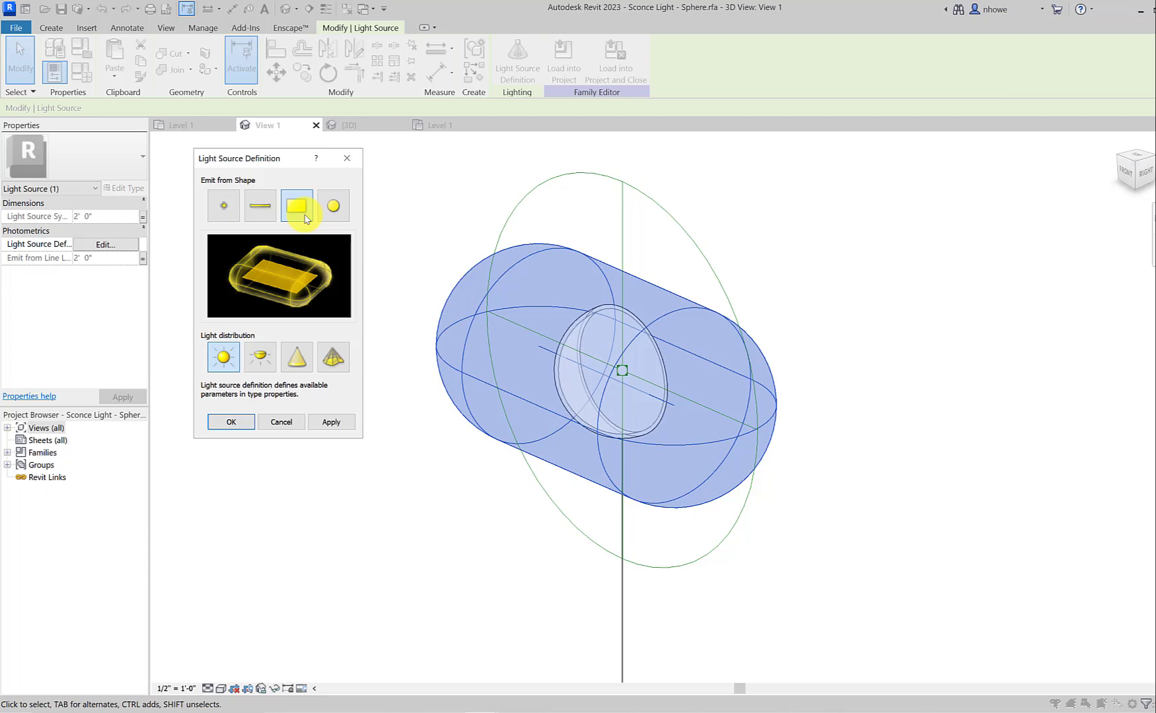
click(341, 202)
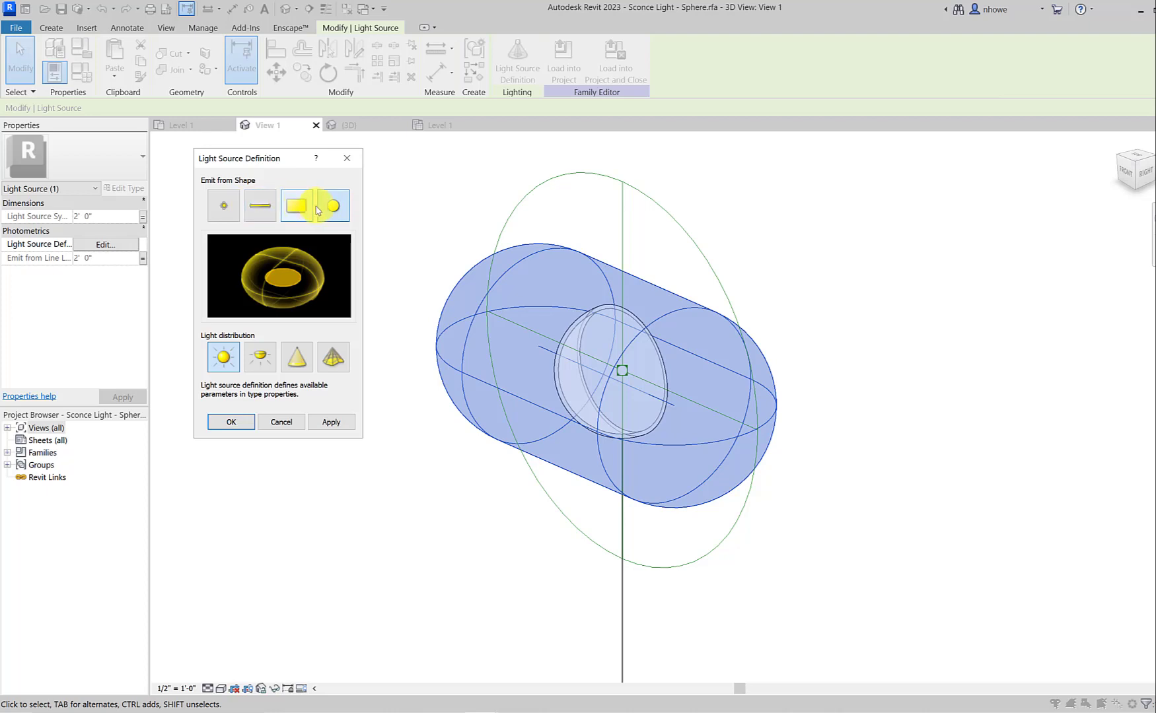
click(267, 210)
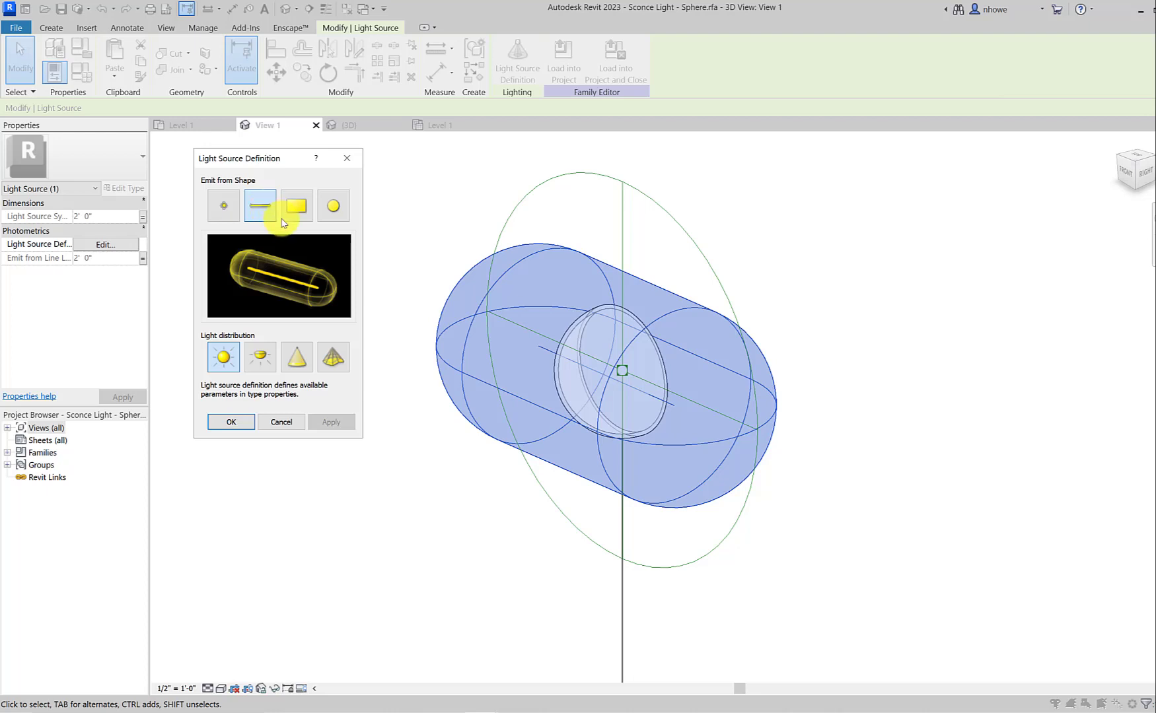
click(295, 213)
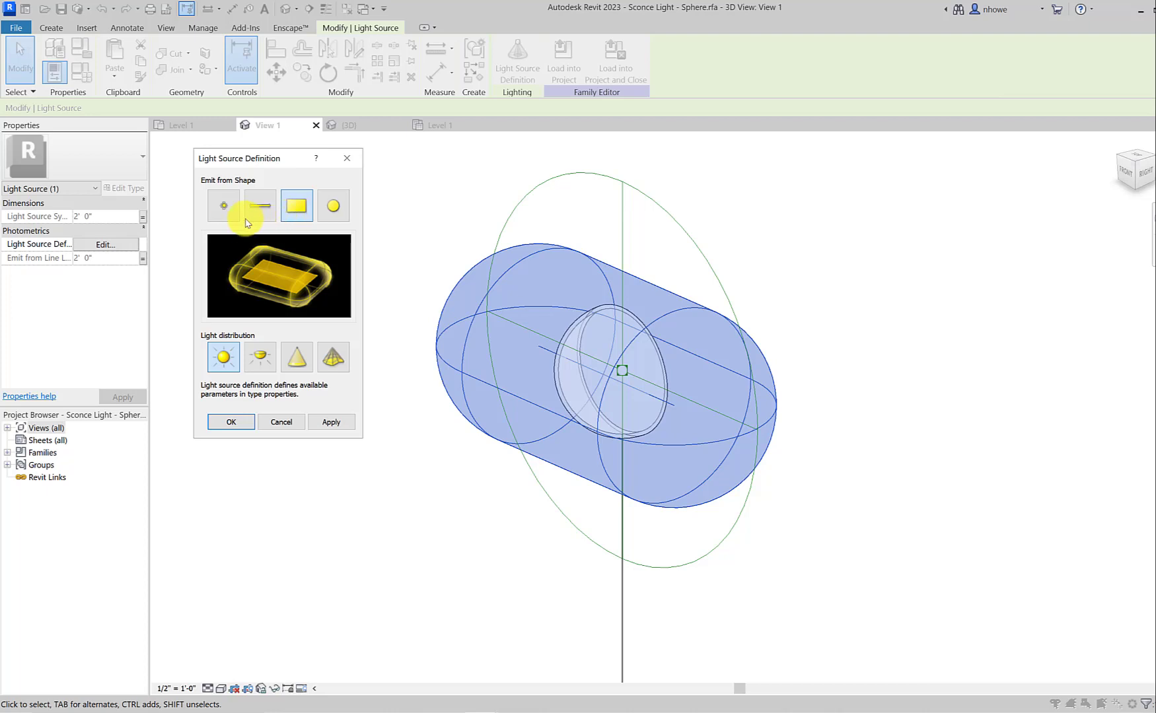
click(224, 207)
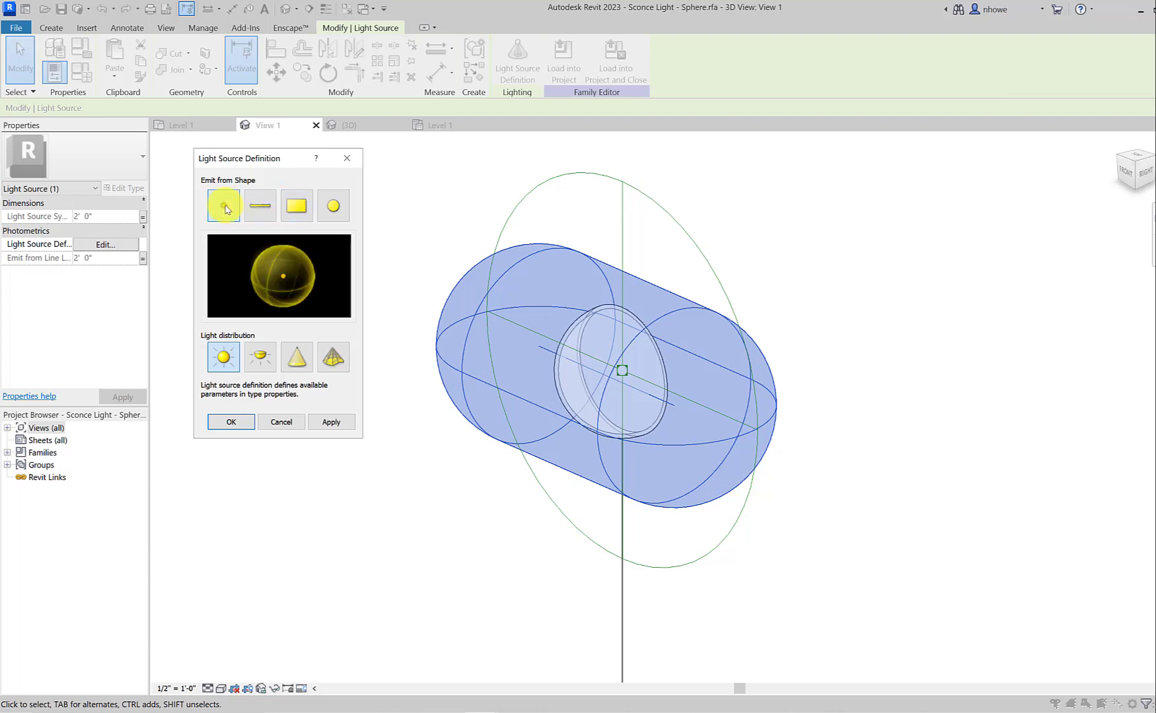
click(336, 211)
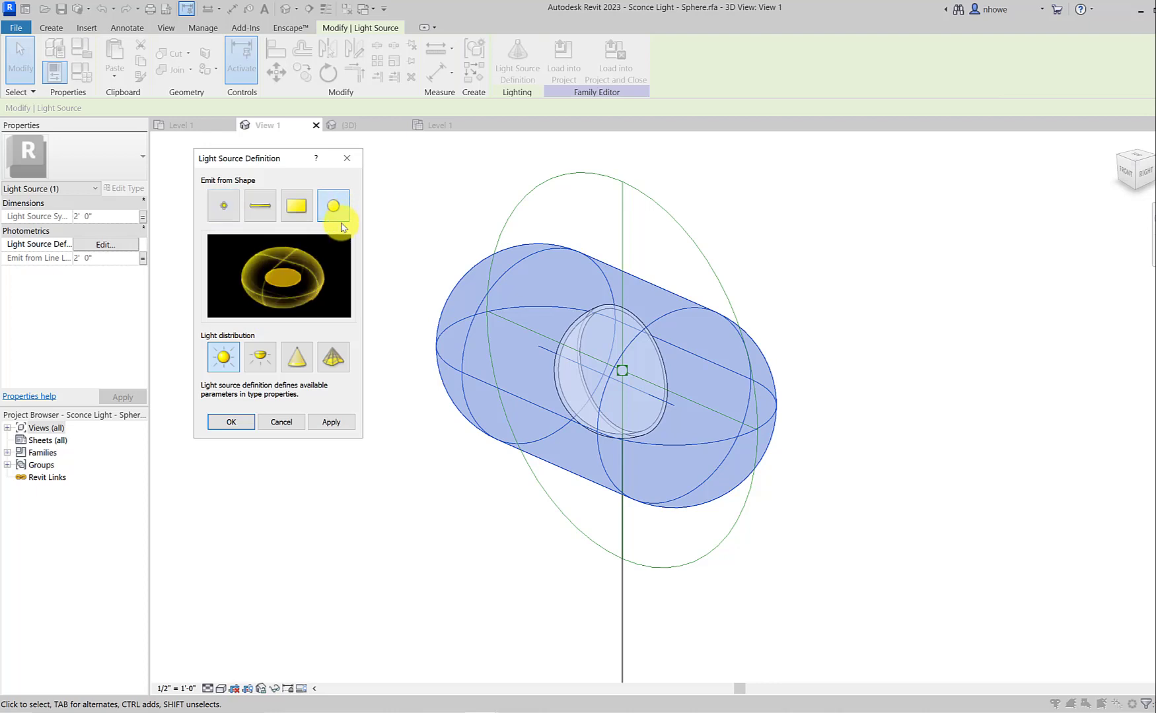
click(232, 218)
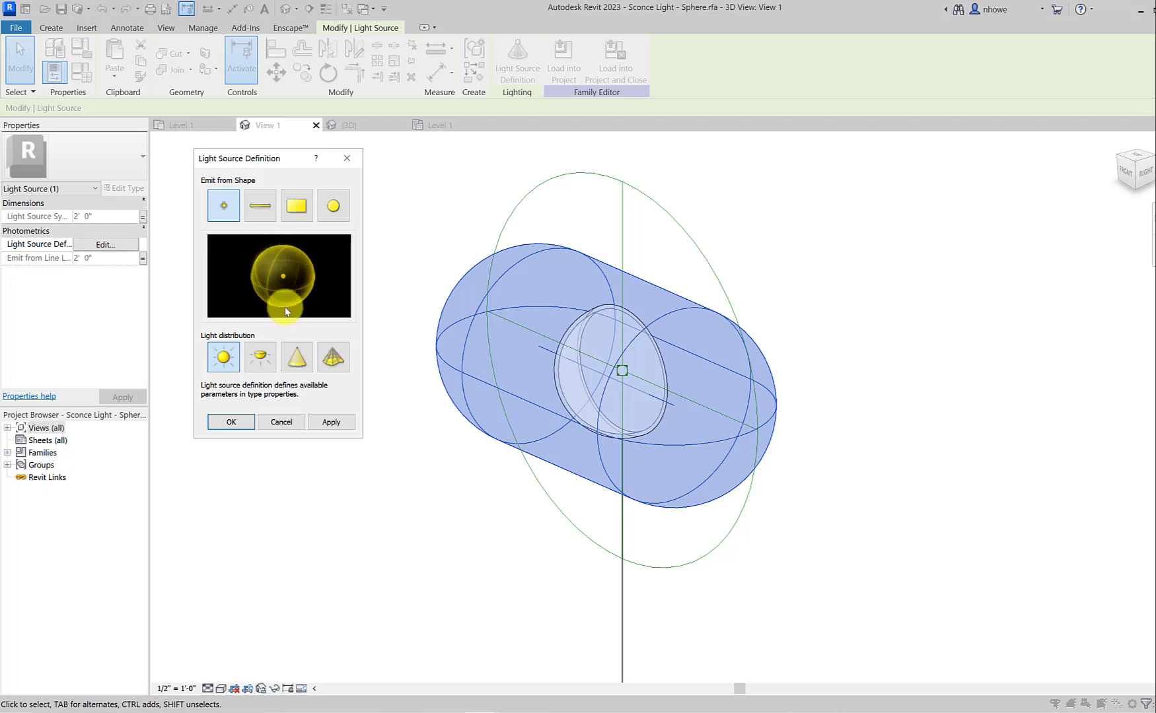
Preview the hemispherical light distribution, choose the spot distribution for the point source and apply the definition
click(262, 360)
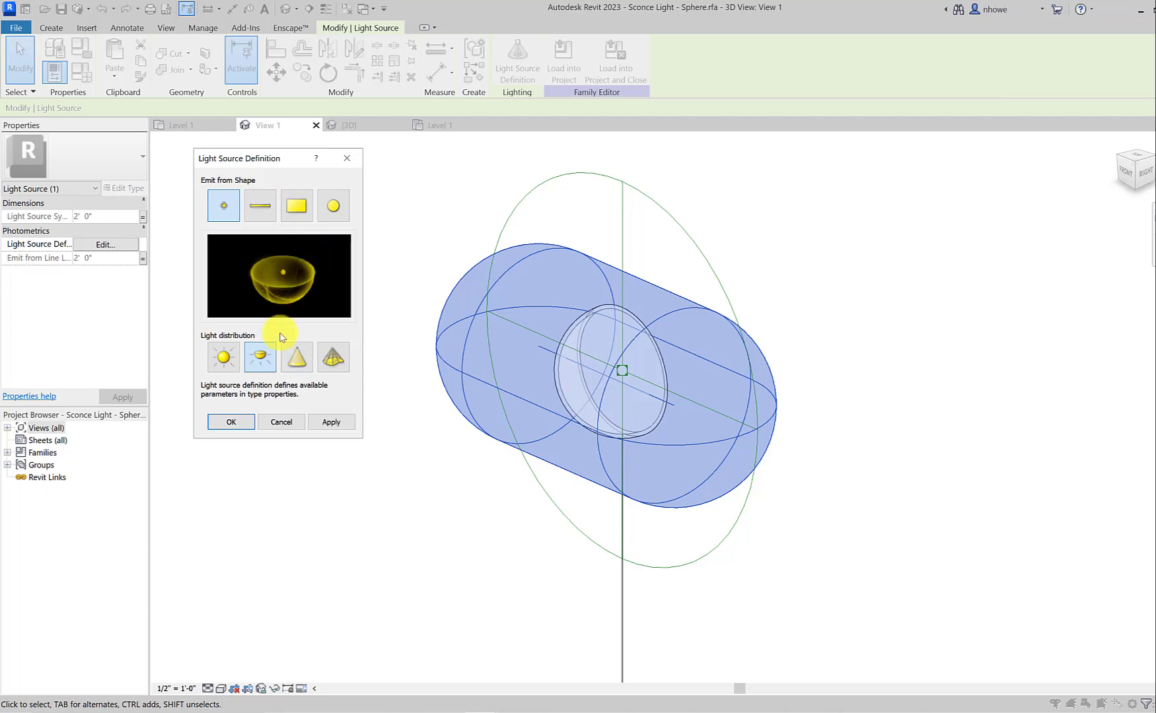
click(292, 356)
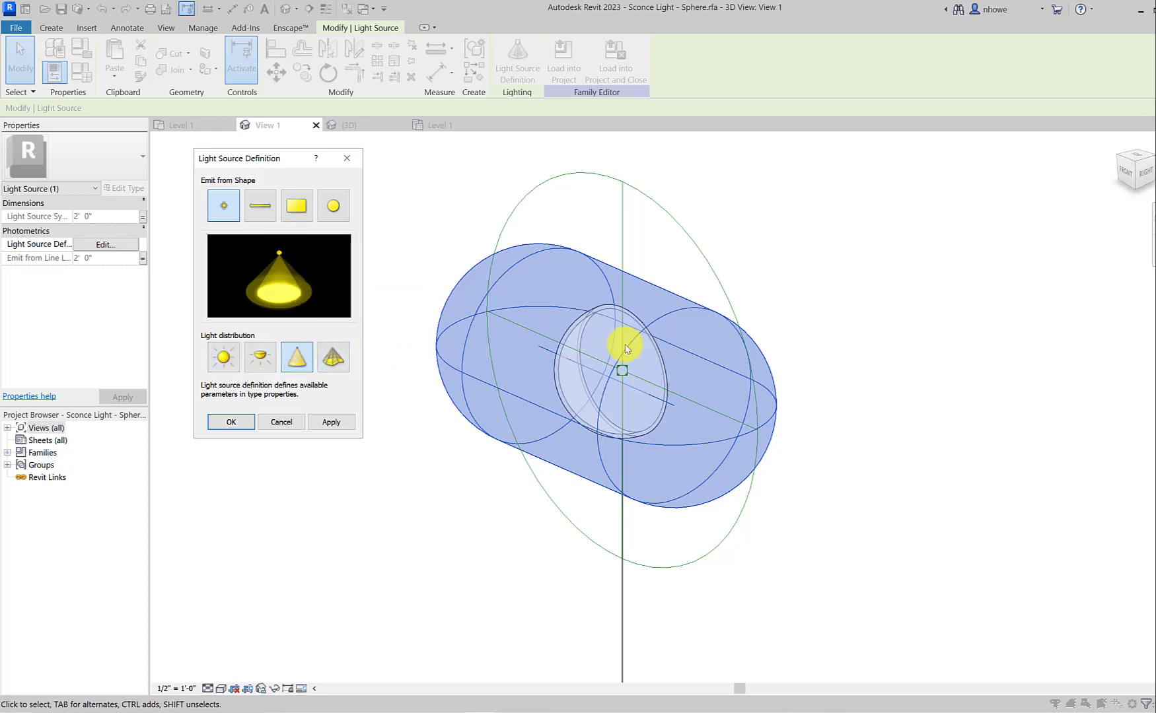
click(332, 422)
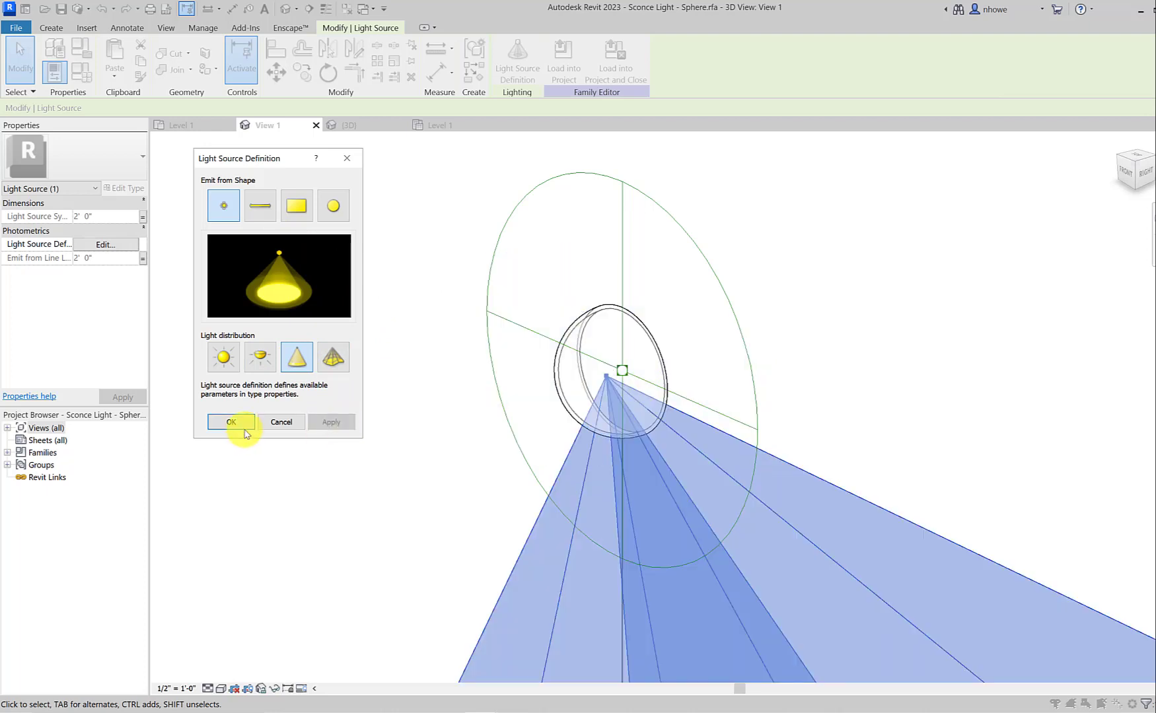
click(249, 426)
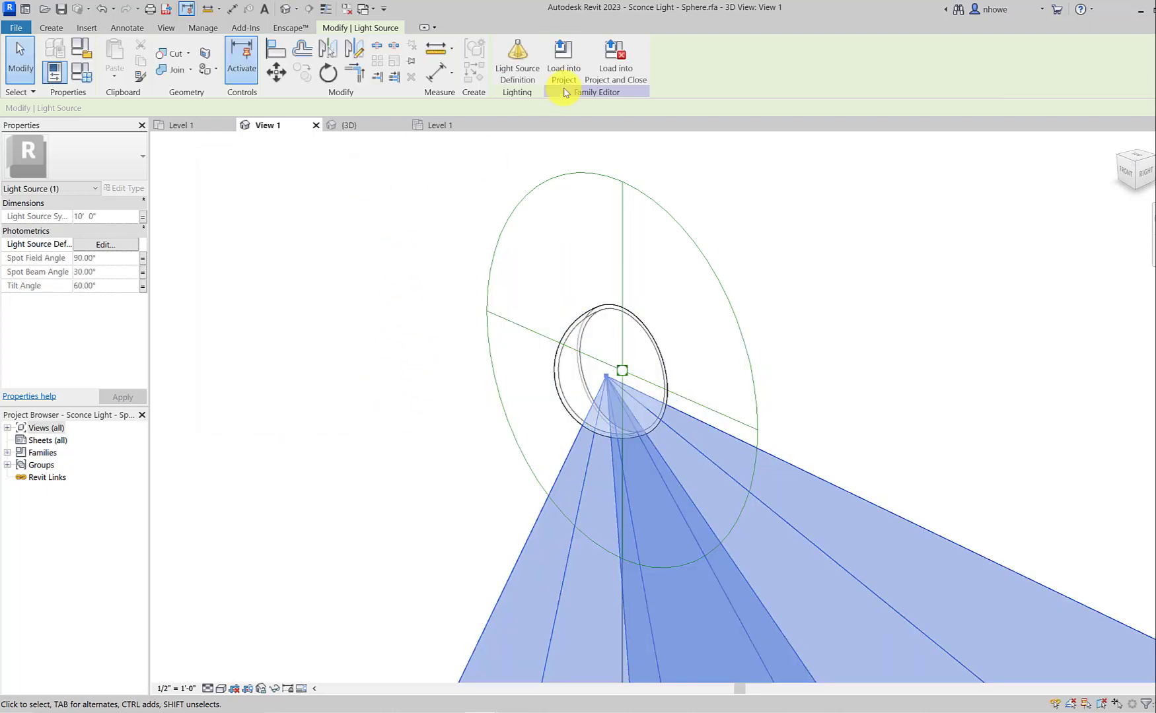
Load the sconce family into the Test Room project, overwriting the existing version and its parameter values
click(569, 82)
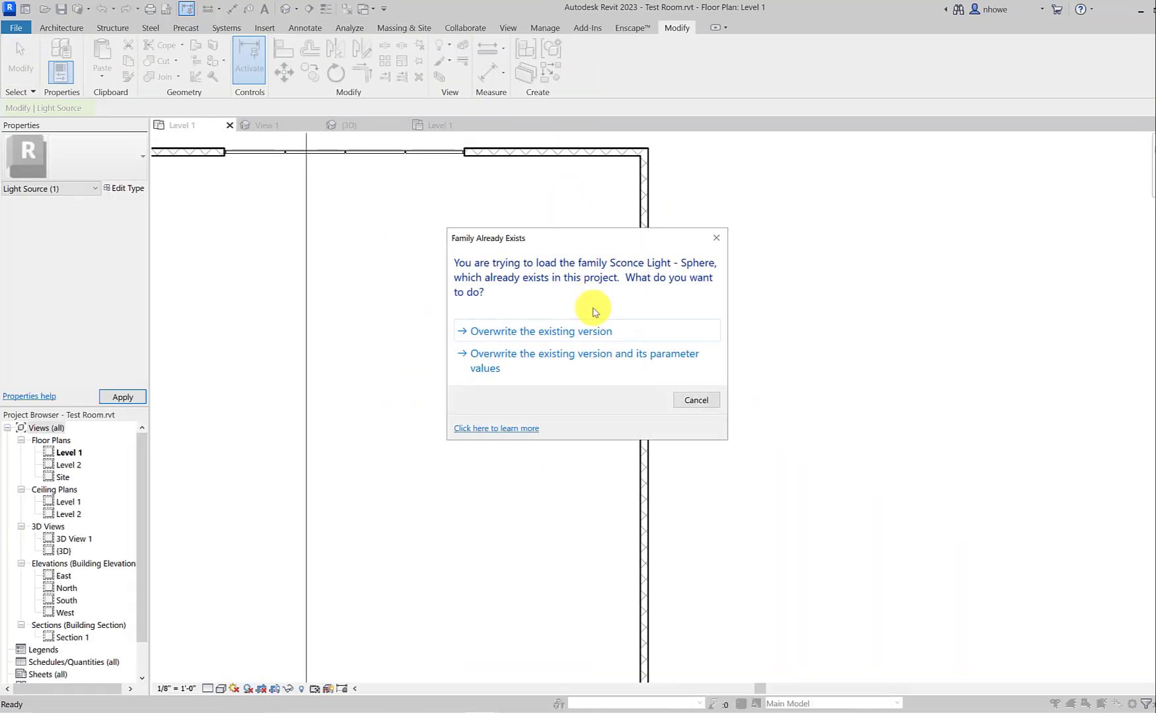
click(587, 357)
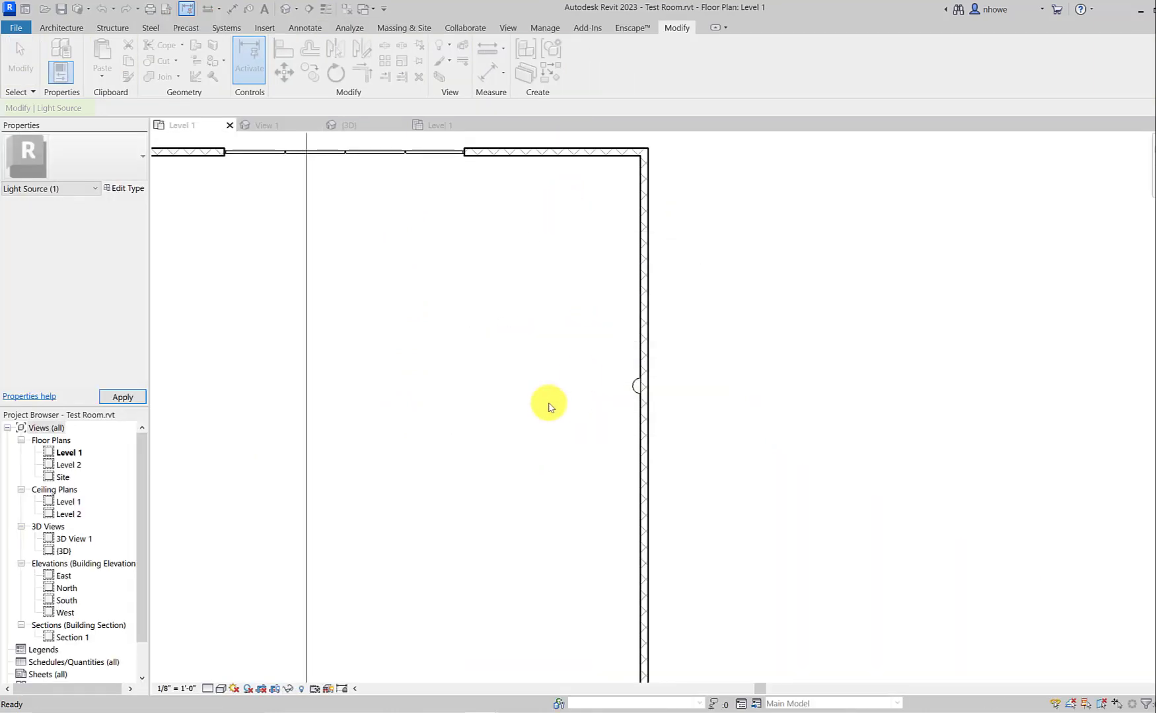
key(Escape)
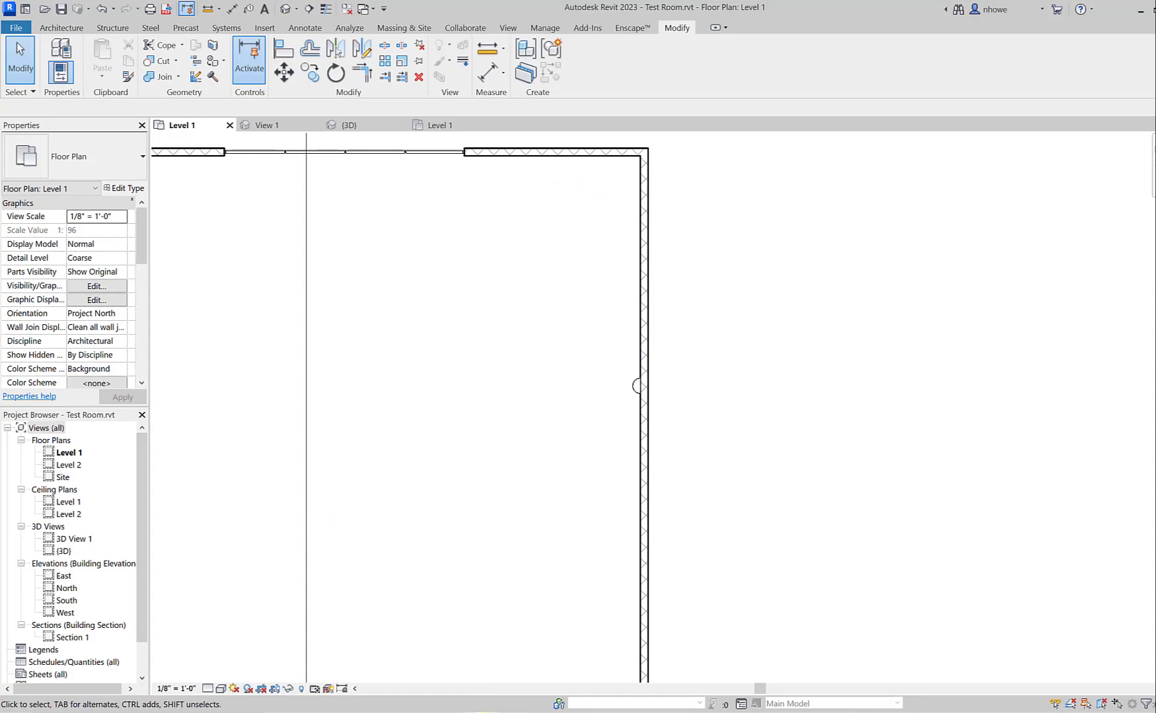
Switch to Enscape to check the light the sconce casts on the wall and floor, and return to Revit
mouse_move(494, 710)
click(509, 683)
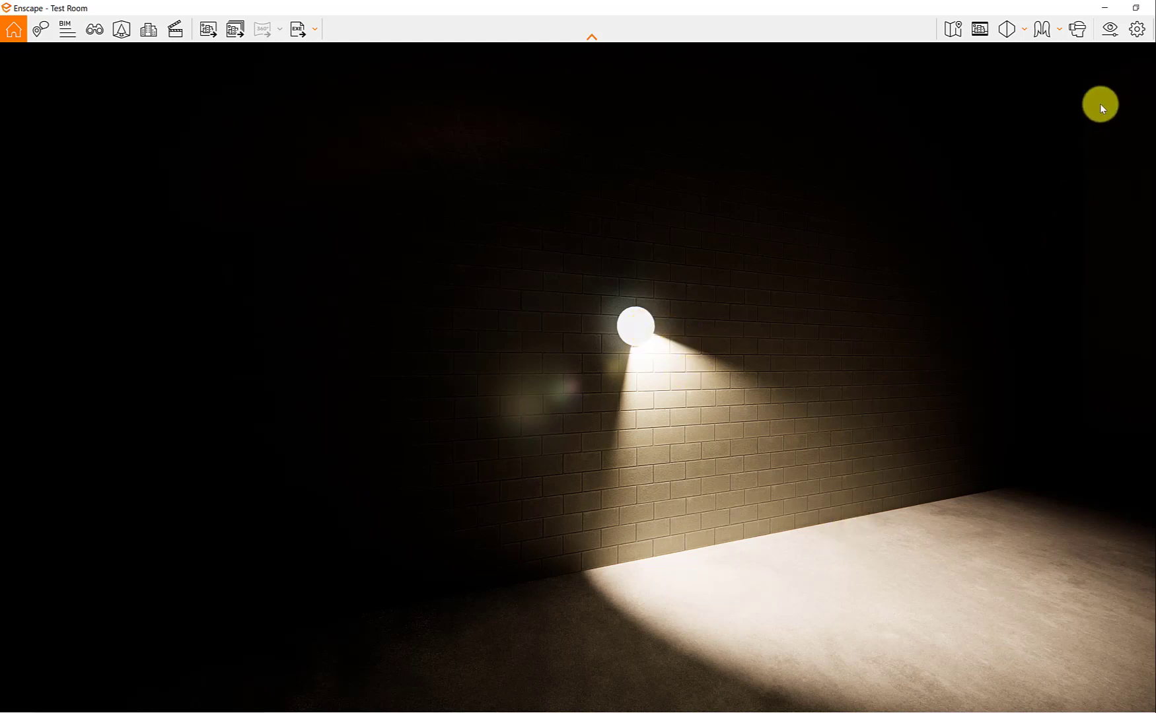
click(1104, 8)
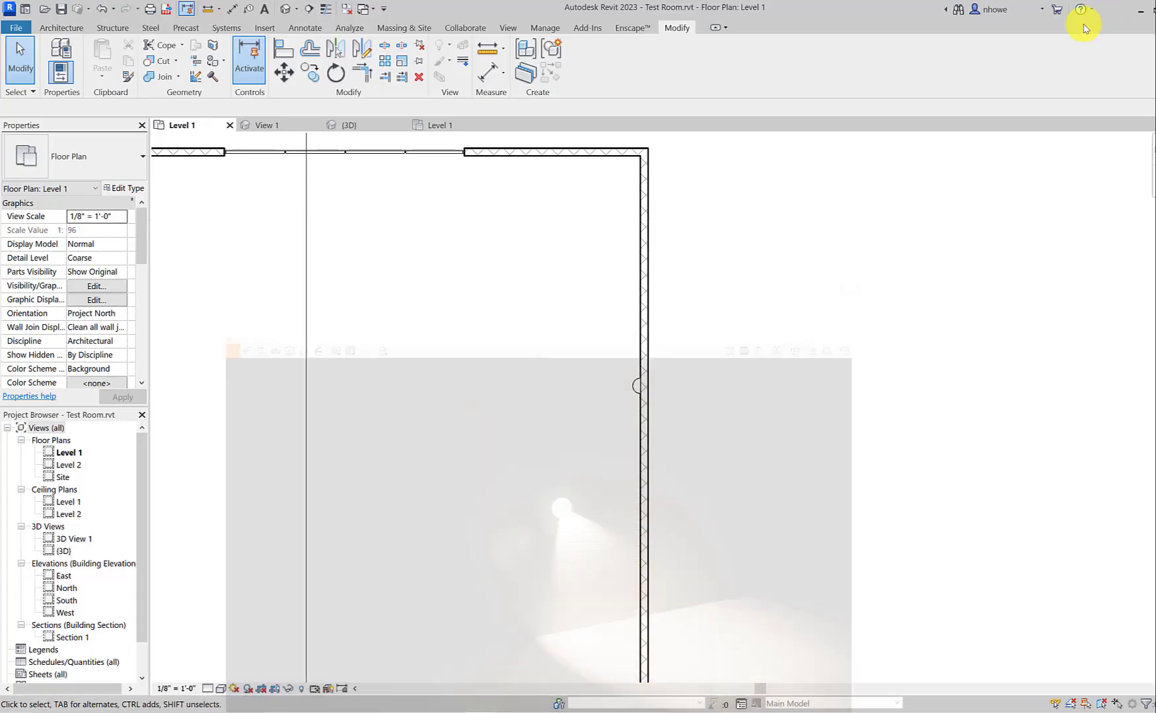
Select the placed wall sconce in the Level 1 plan and open its family for editing
click(632, 392)
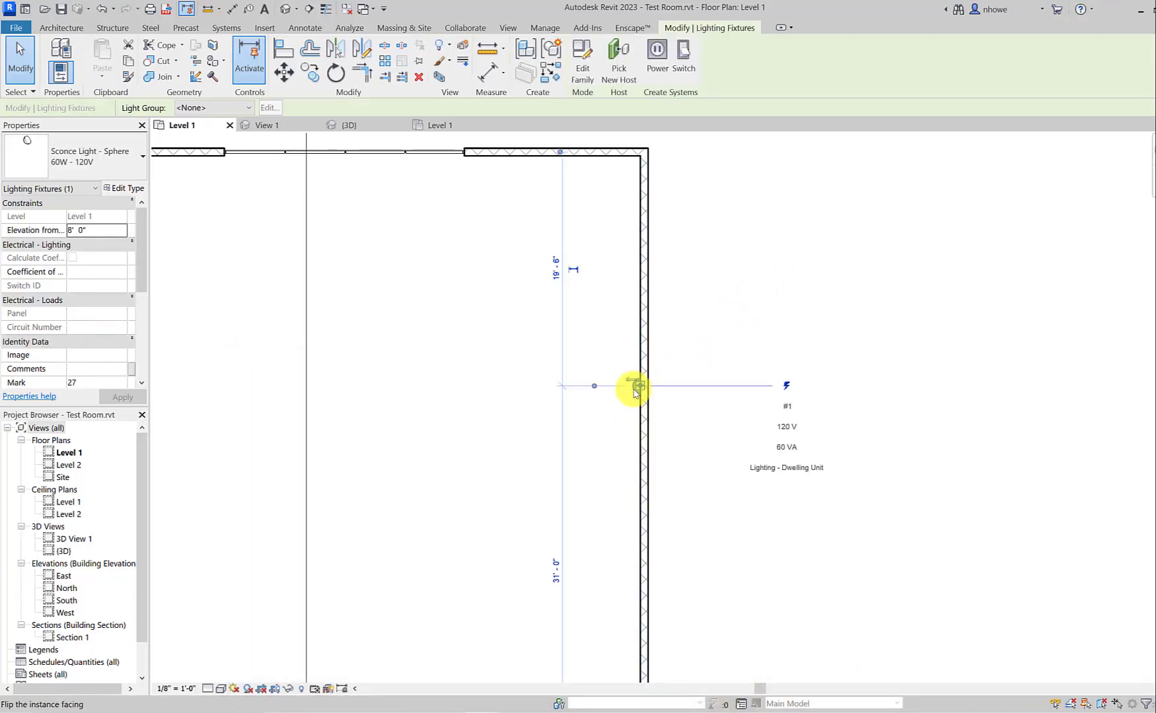
scroll(635, 393, up, 2)
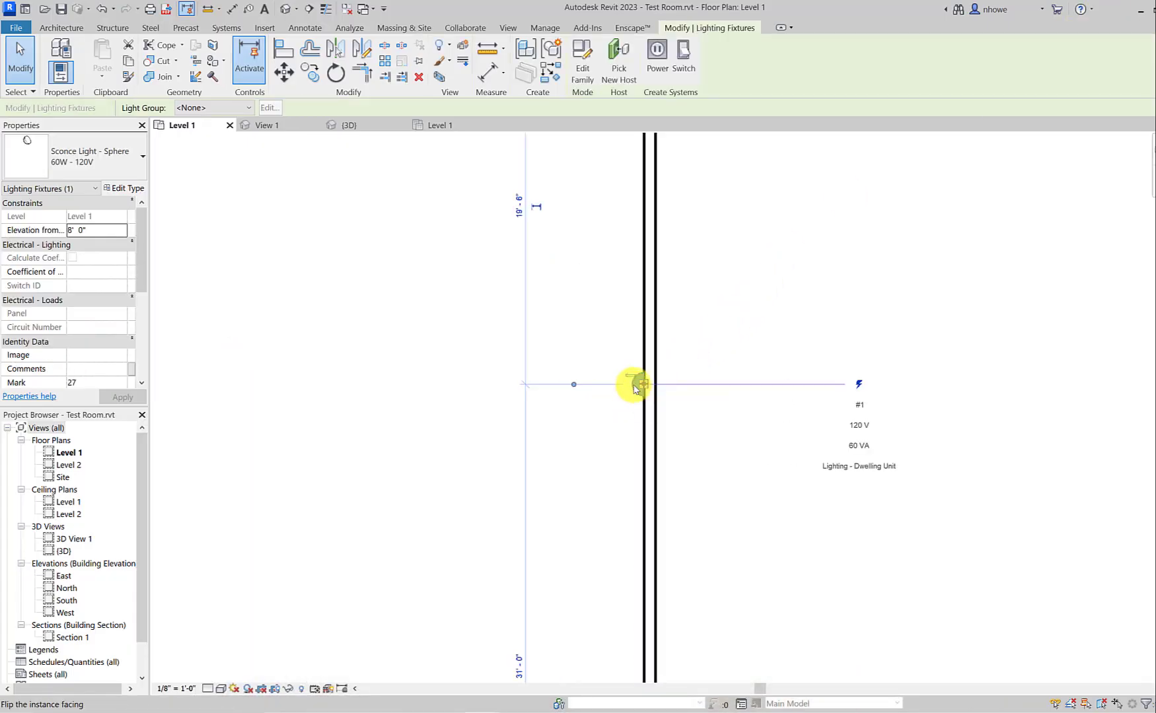
click(597, 81)
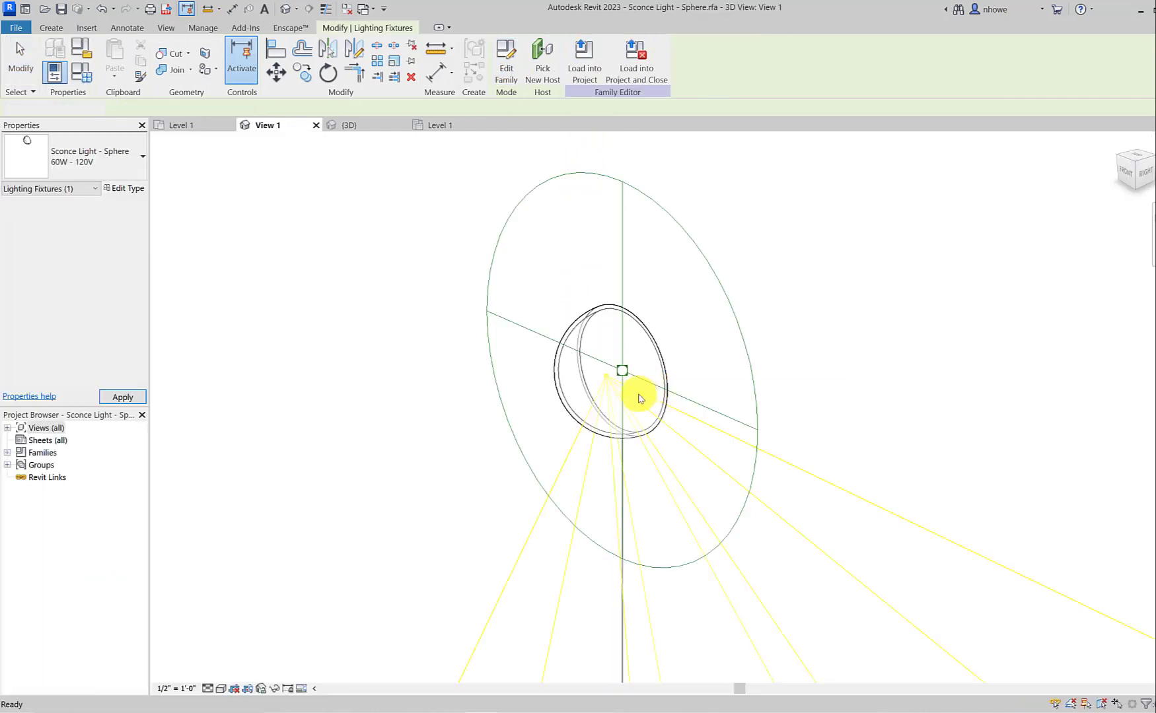
Set the light source's distribution to spherical, keep the point shape and apply the definition
click(645, 458)
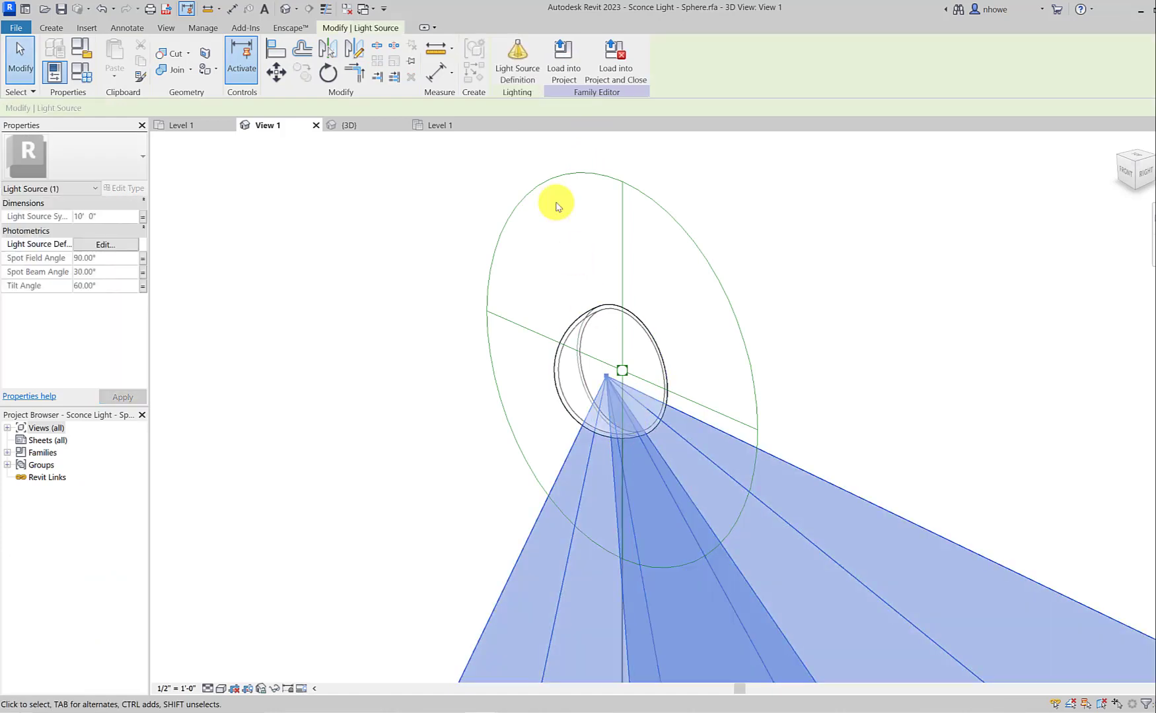
click(520, 76)
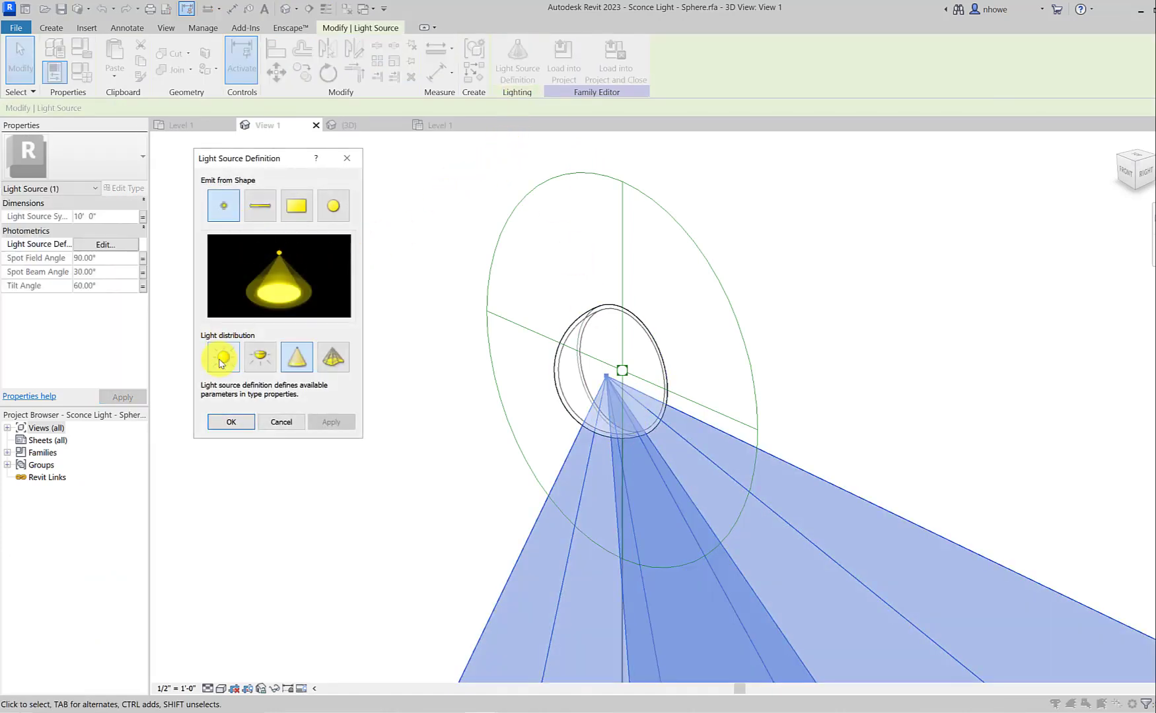
click(222, 360)
click(332, 423)
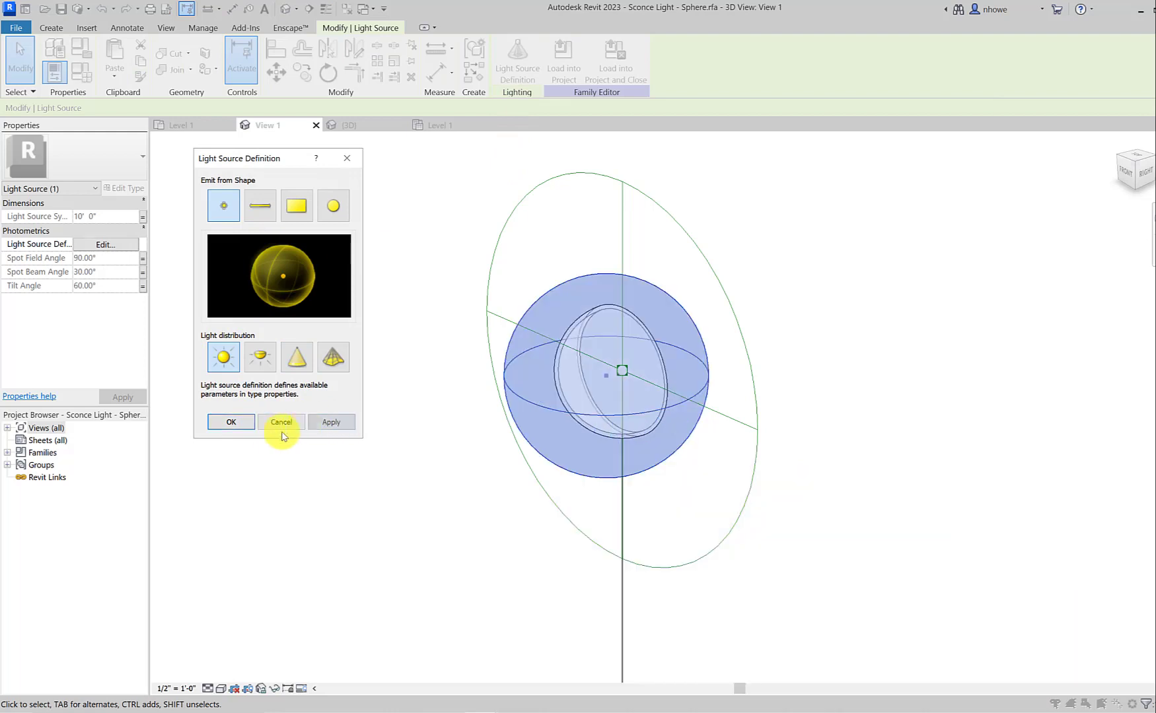
click(233, 423)
click(356, 466)
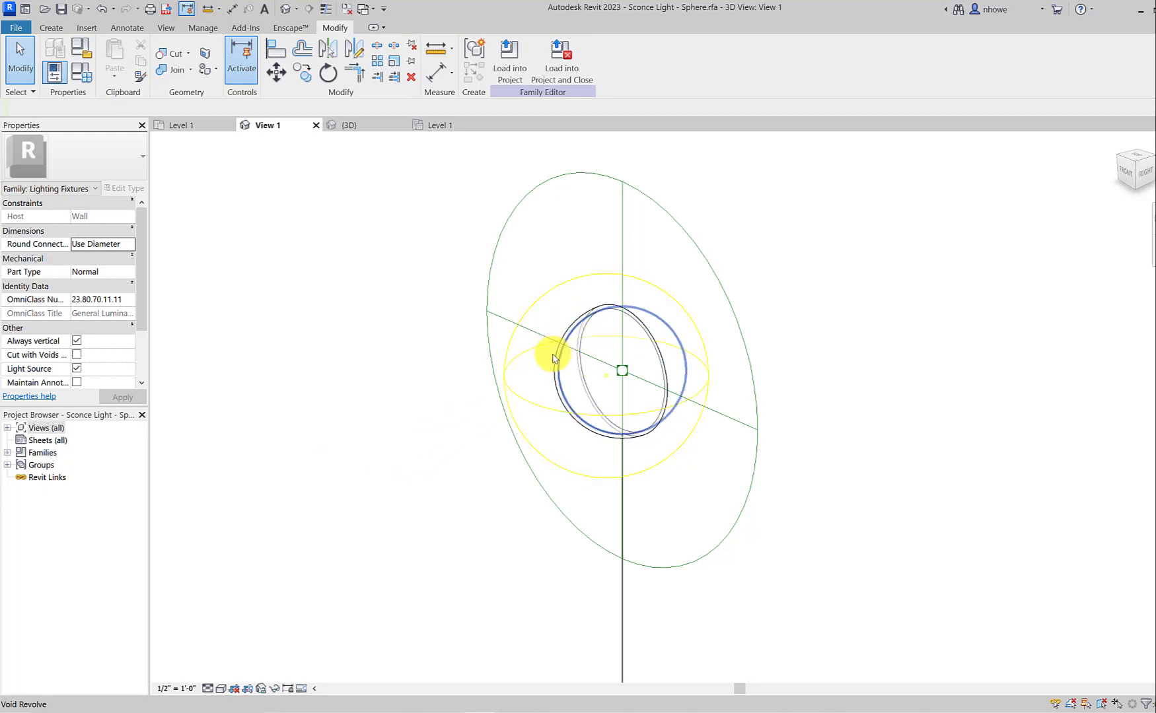
Inspect the revolved glass shade and the light source around it, switching to Enscape in between to check the rendered sconce
click(563, 387)
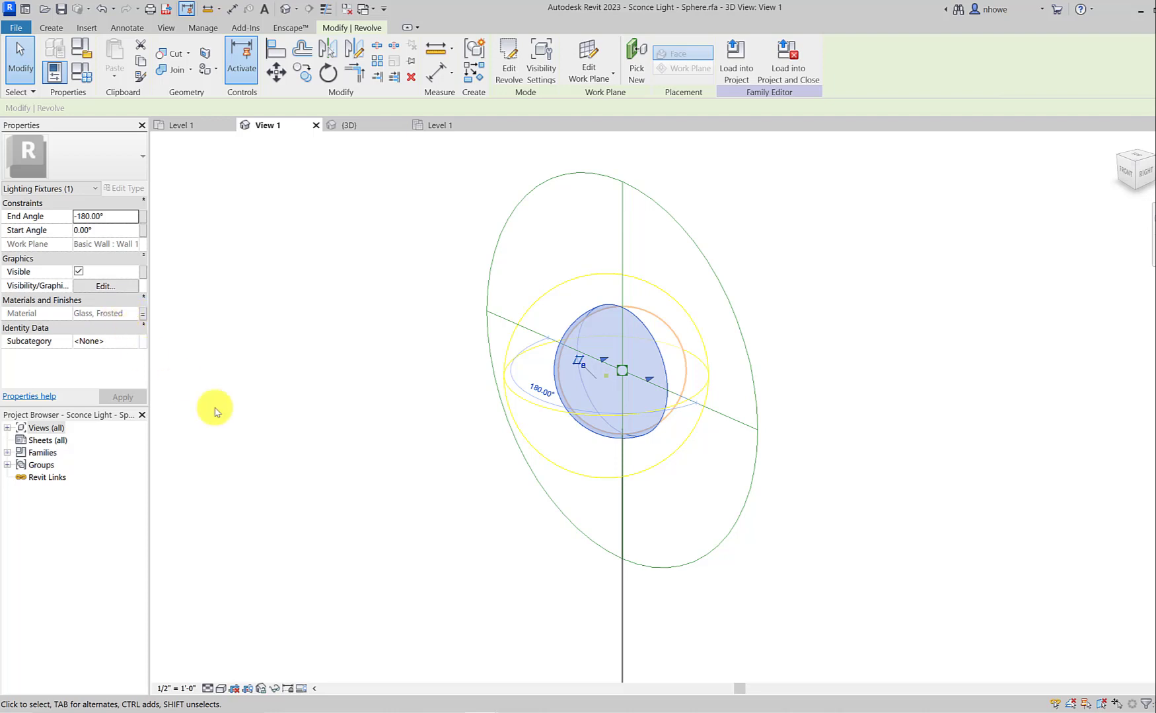
click(538, 667)
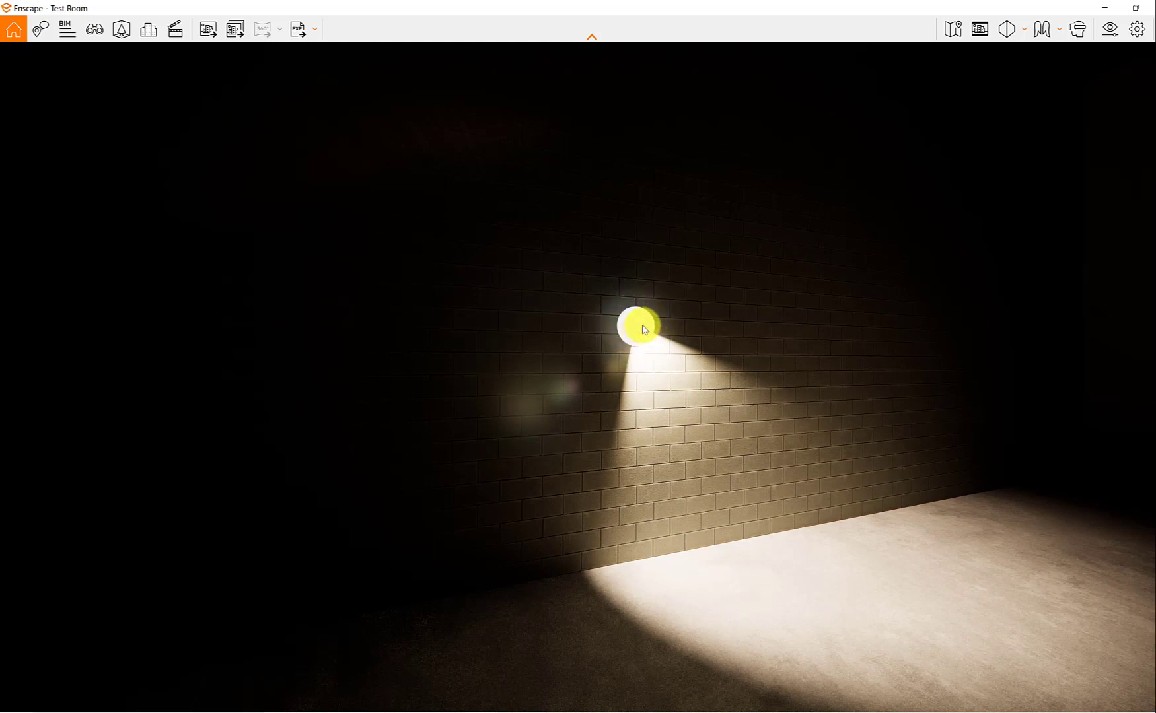
click(1103, 9)
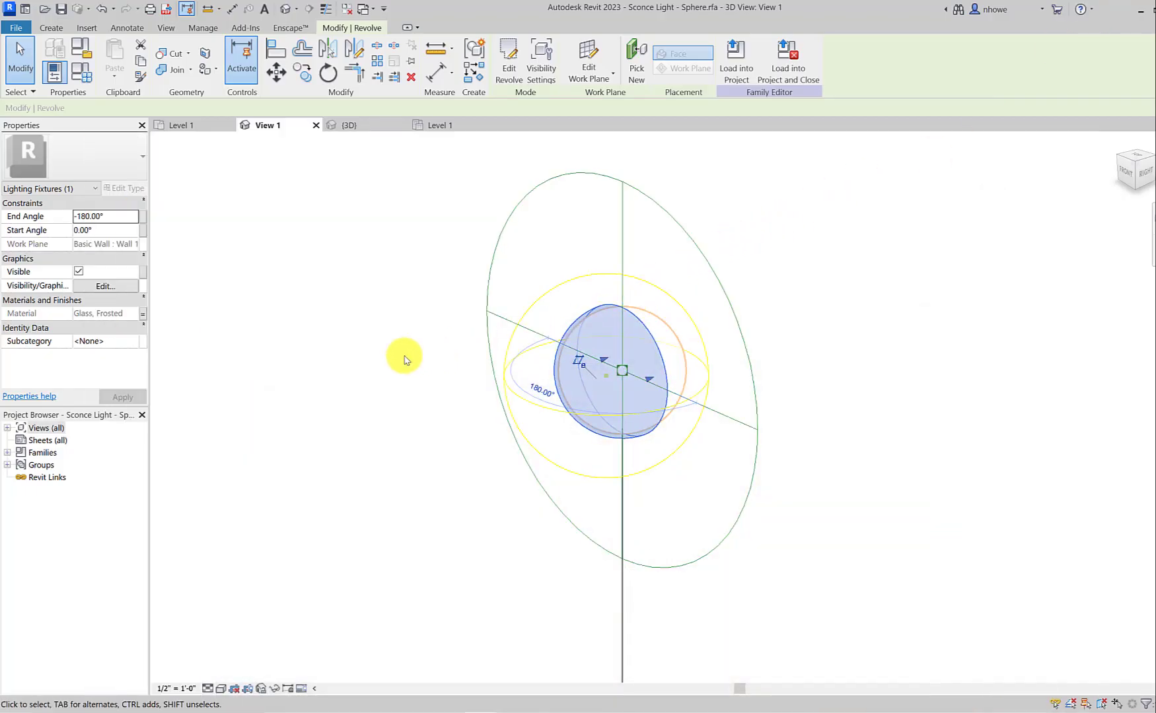
click(545, 297)
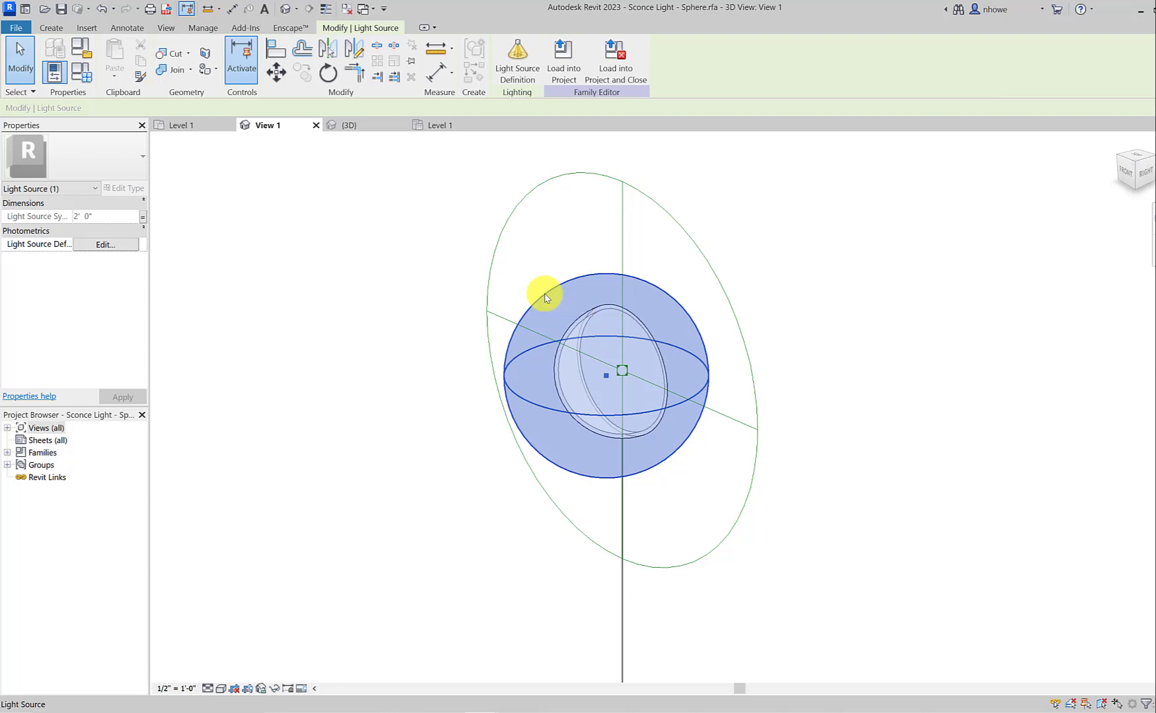
click(572, 322)
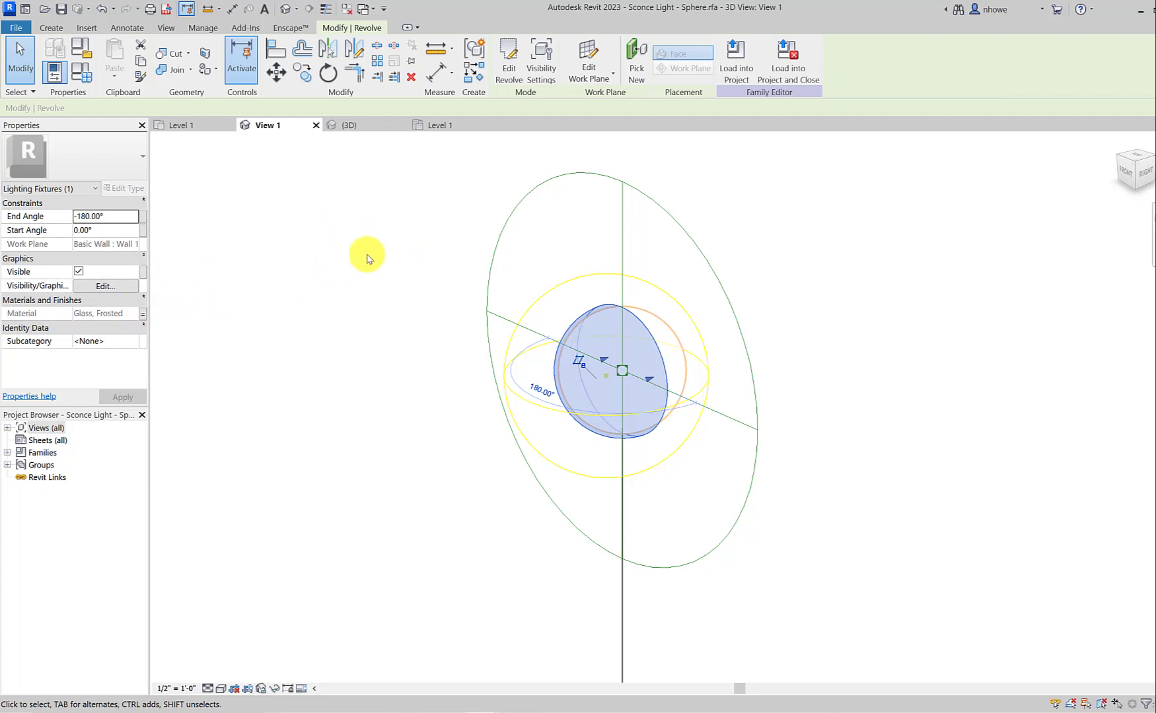
Load the edited sconce family into the Test Room project, overwriting the existing version and its parameter values
click(751, 74)
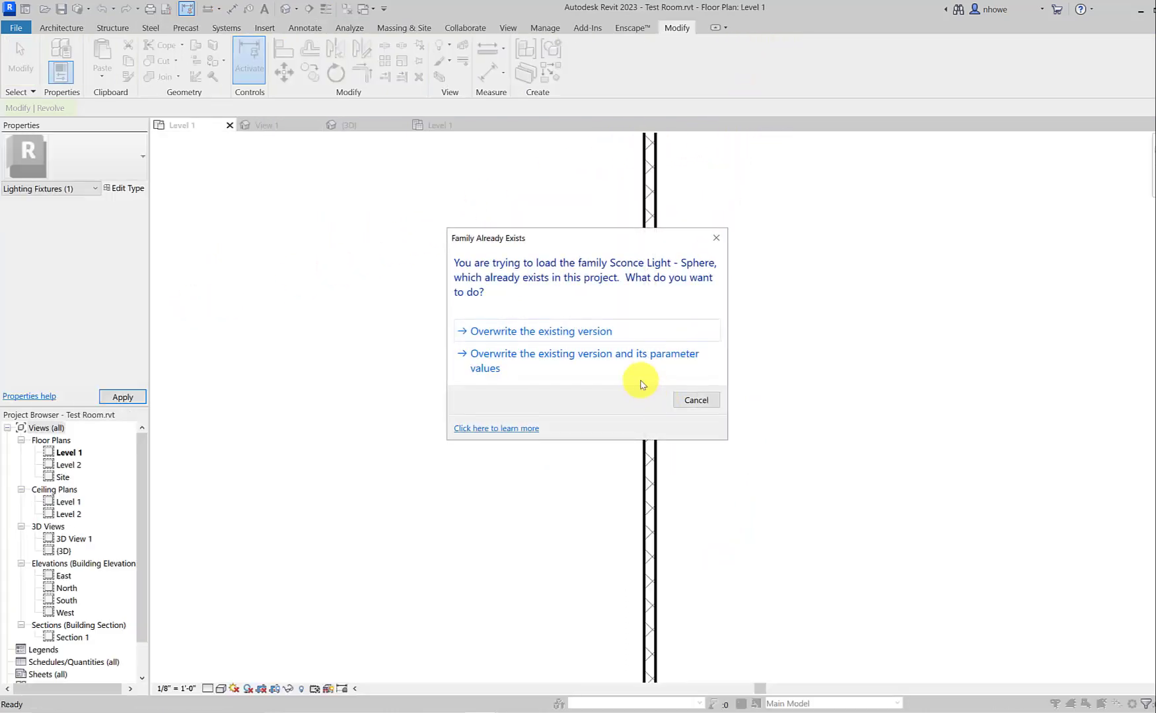
click(619, 366)
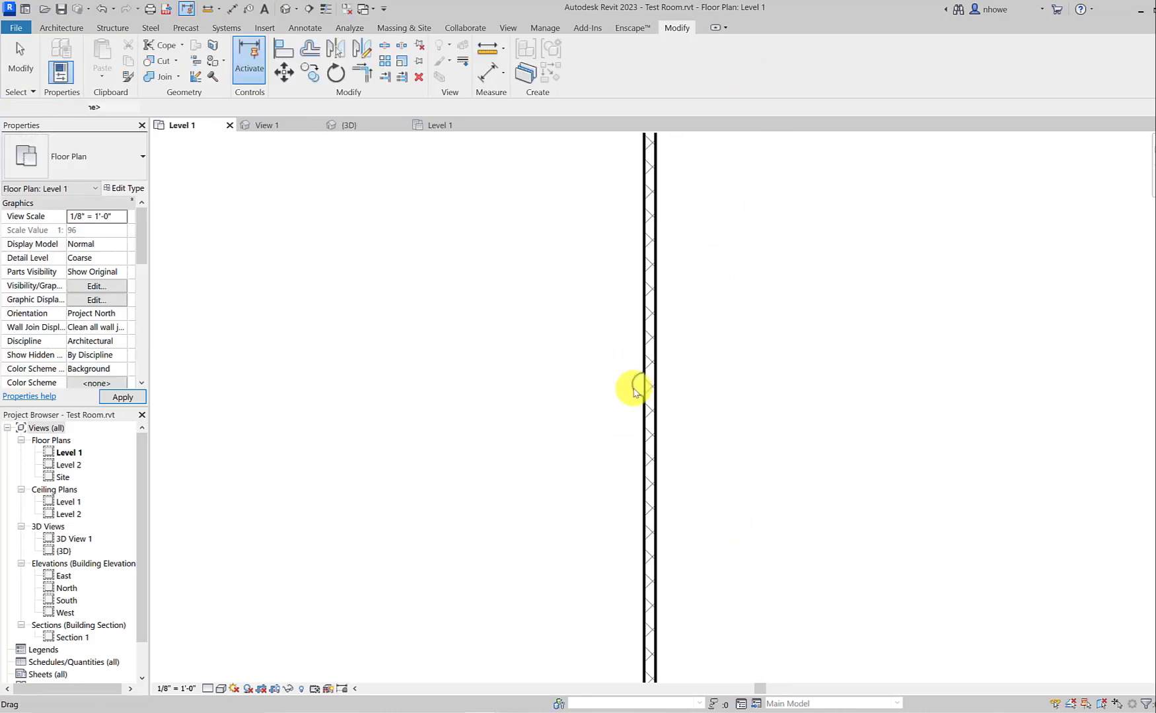
Open the placed sconce type's shade material and review the appearance settings of Glass, Frosted, including Self Illumination
click(636, 388)
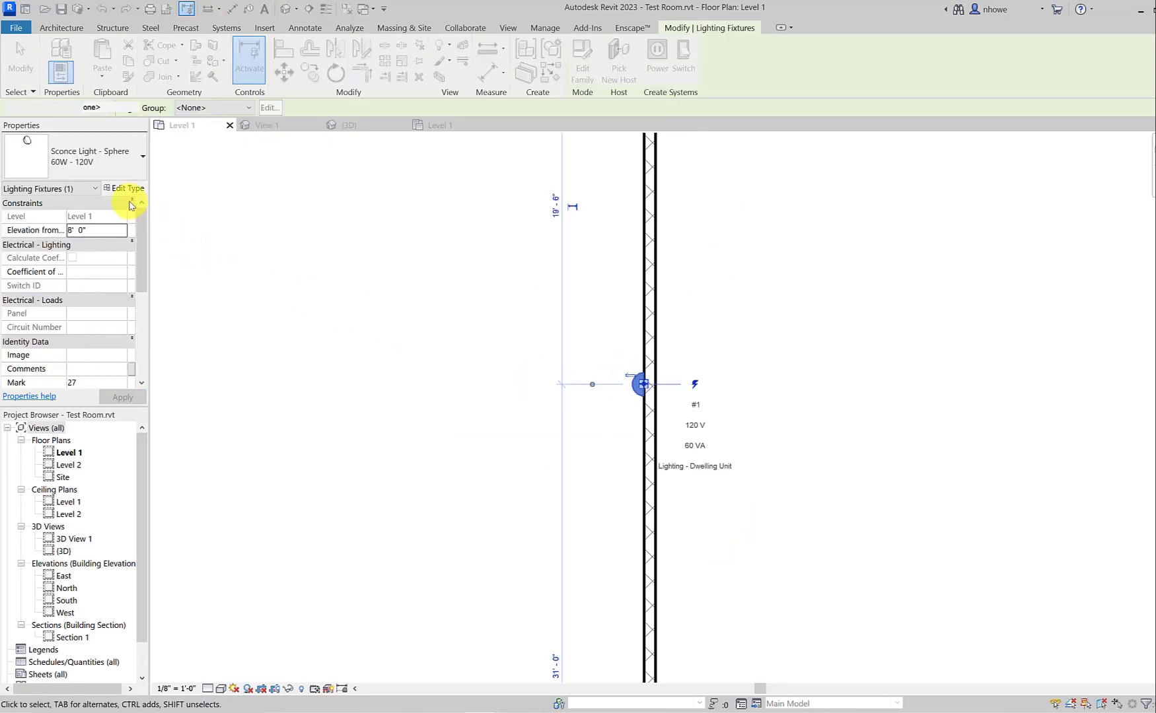
click(125, 188)
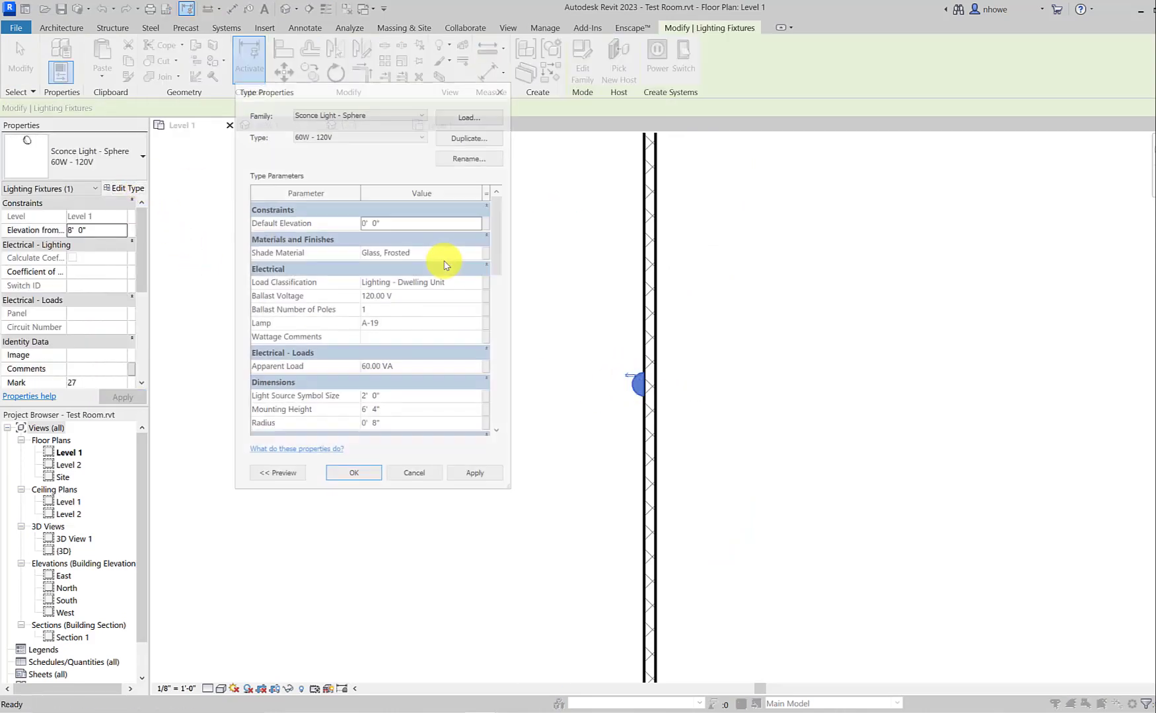
click(480, 258)
click(483, 255)
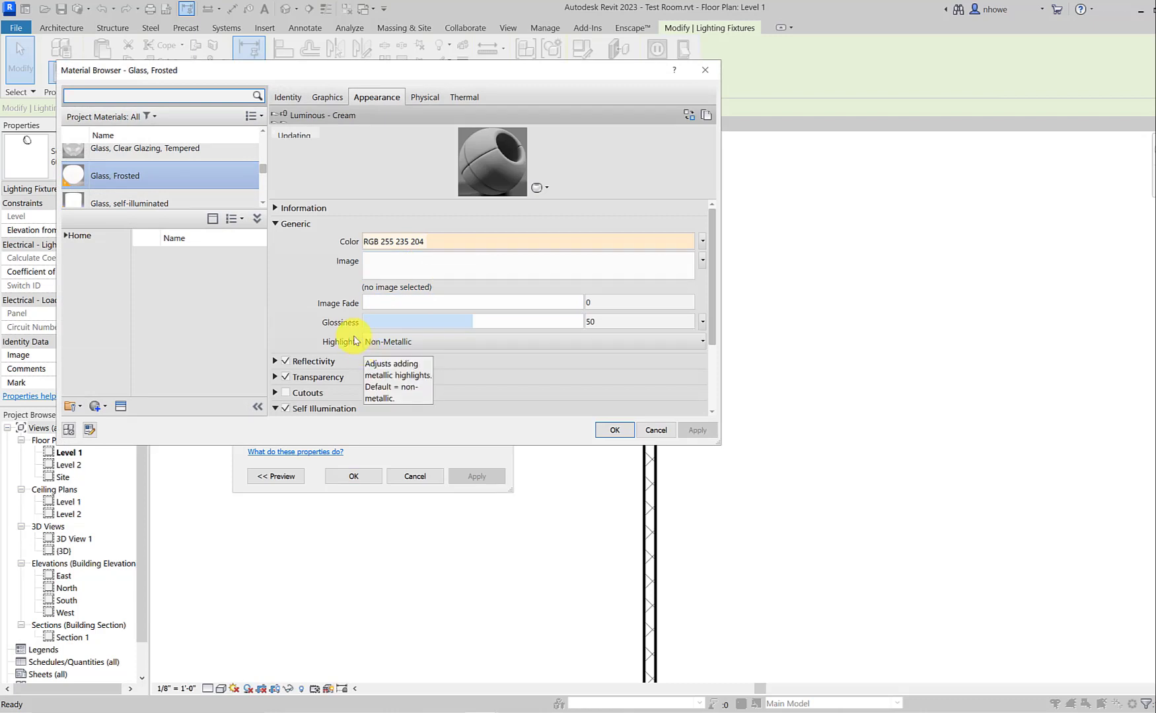
scroll(355, 341, down, 2)
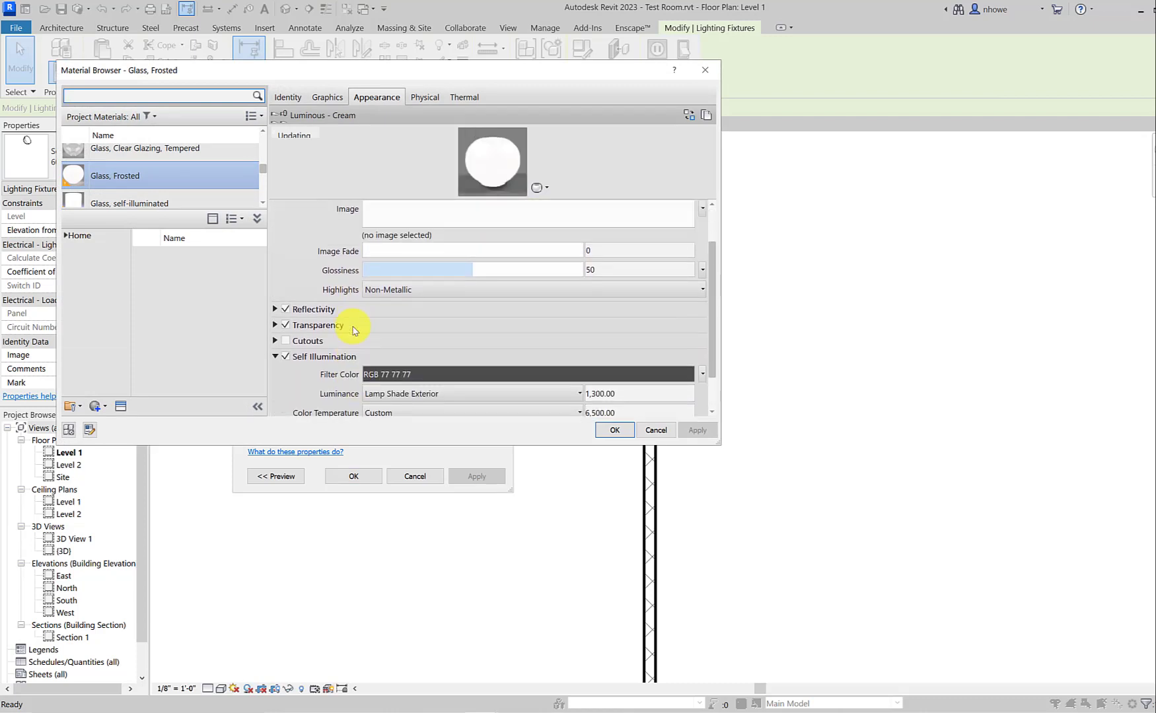
scroll(188, 156, down, 1)
Set the sconce type's shade material to Glass and apply the type properties
scroll(168, 189, up, 3)
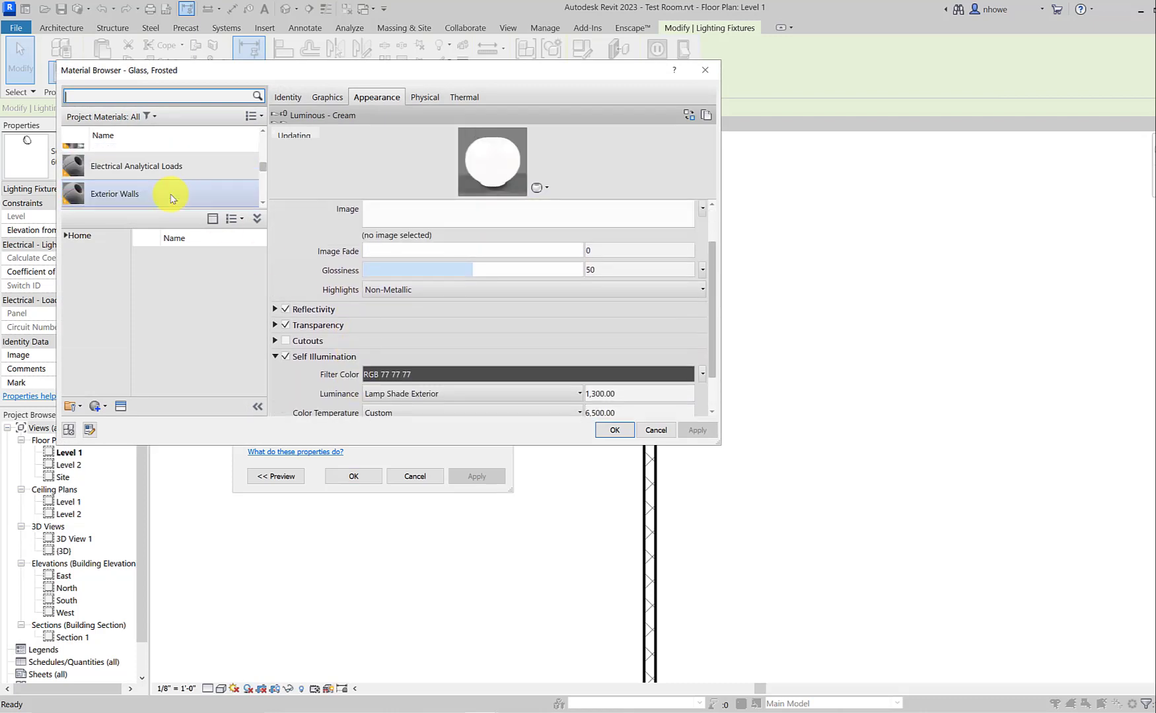
scroll(170, 198, down, 3)
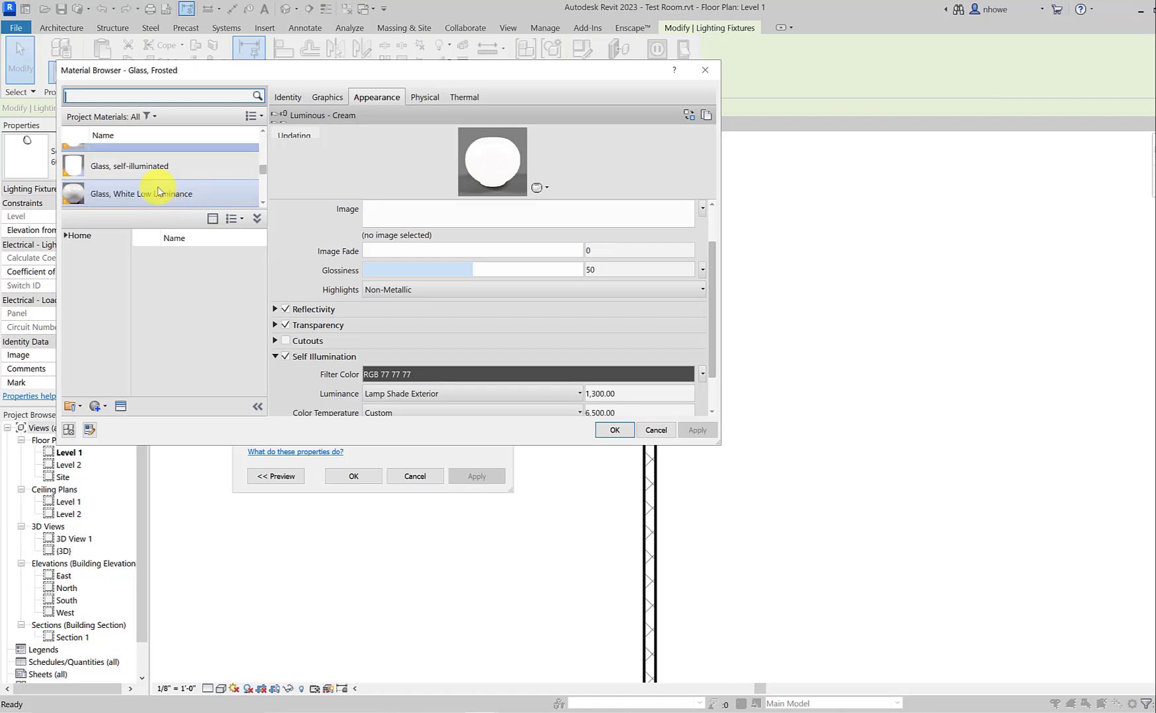
scroll(155, 190, up, 3)
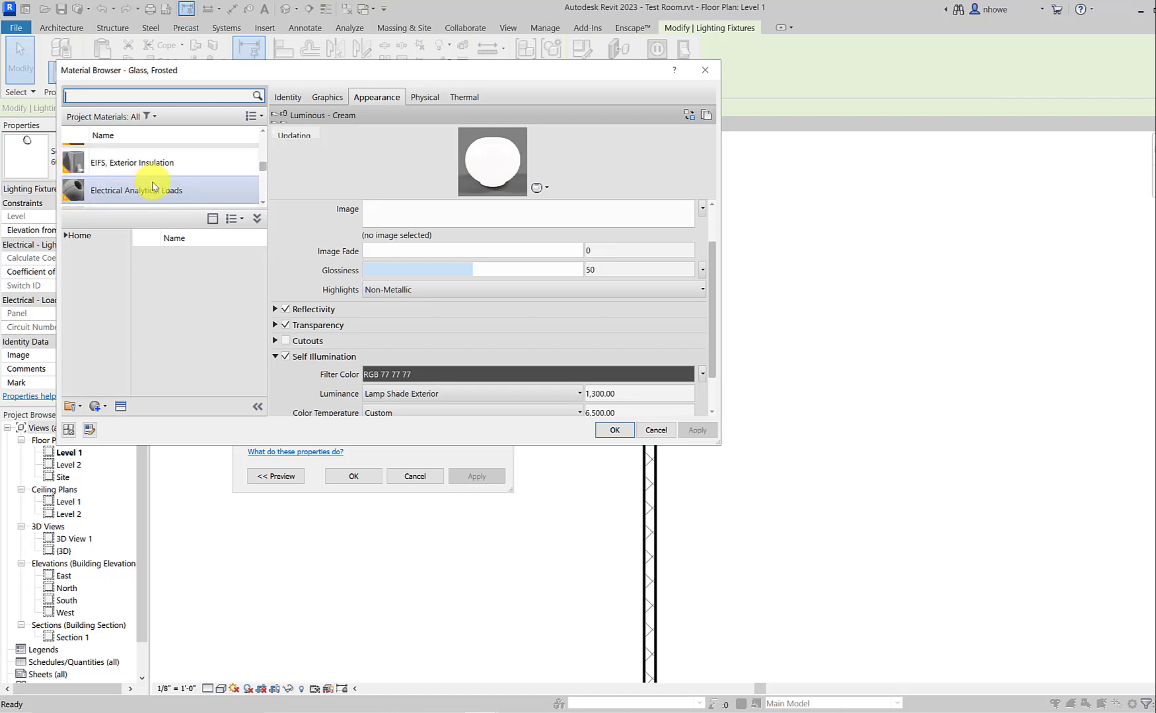
scroll(154, 185, down, 1)
click(154, 182)
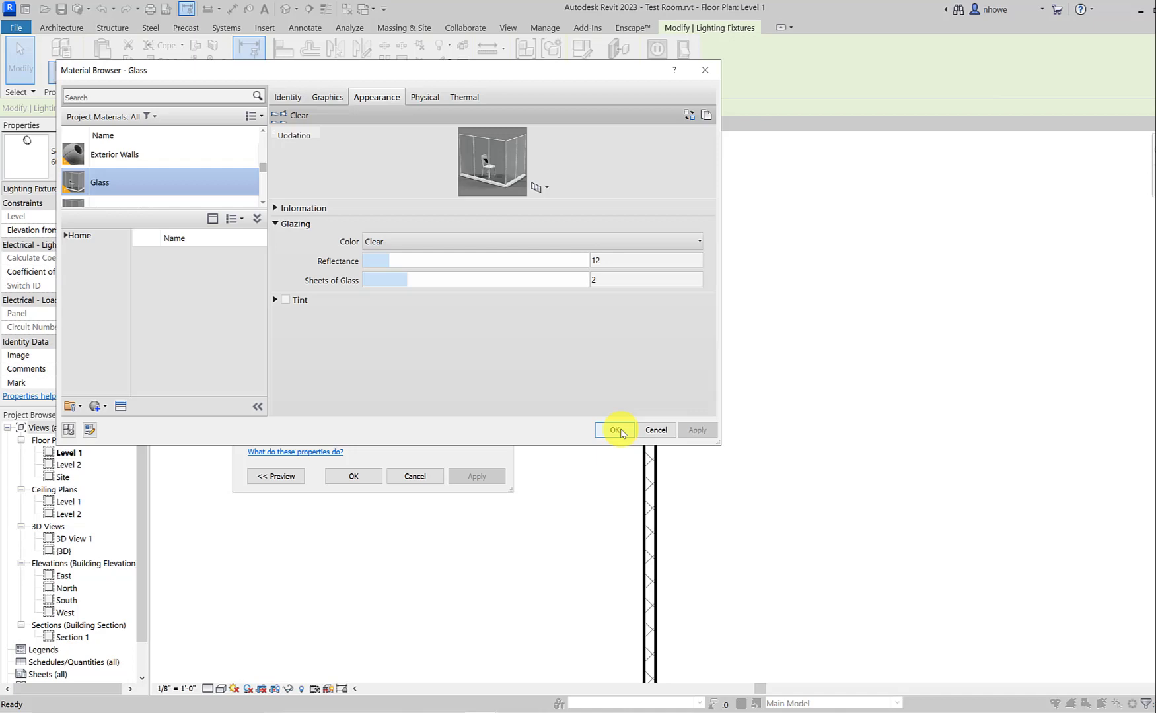
click(615, 430)
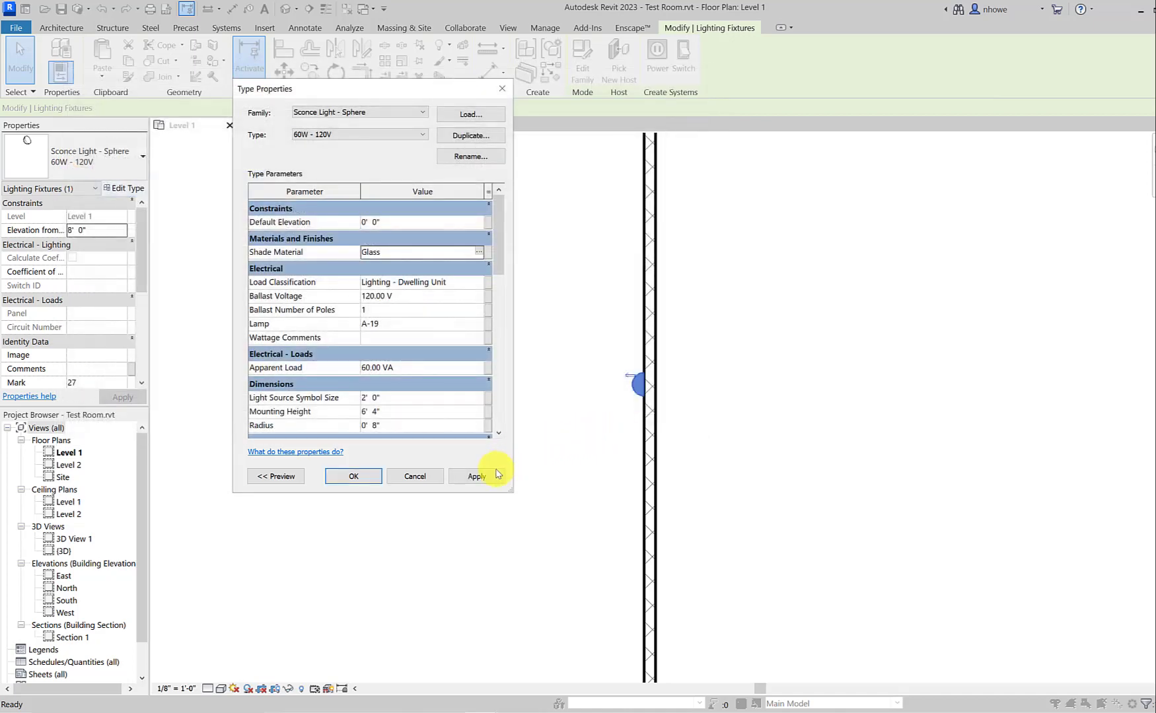
click(496, 474)
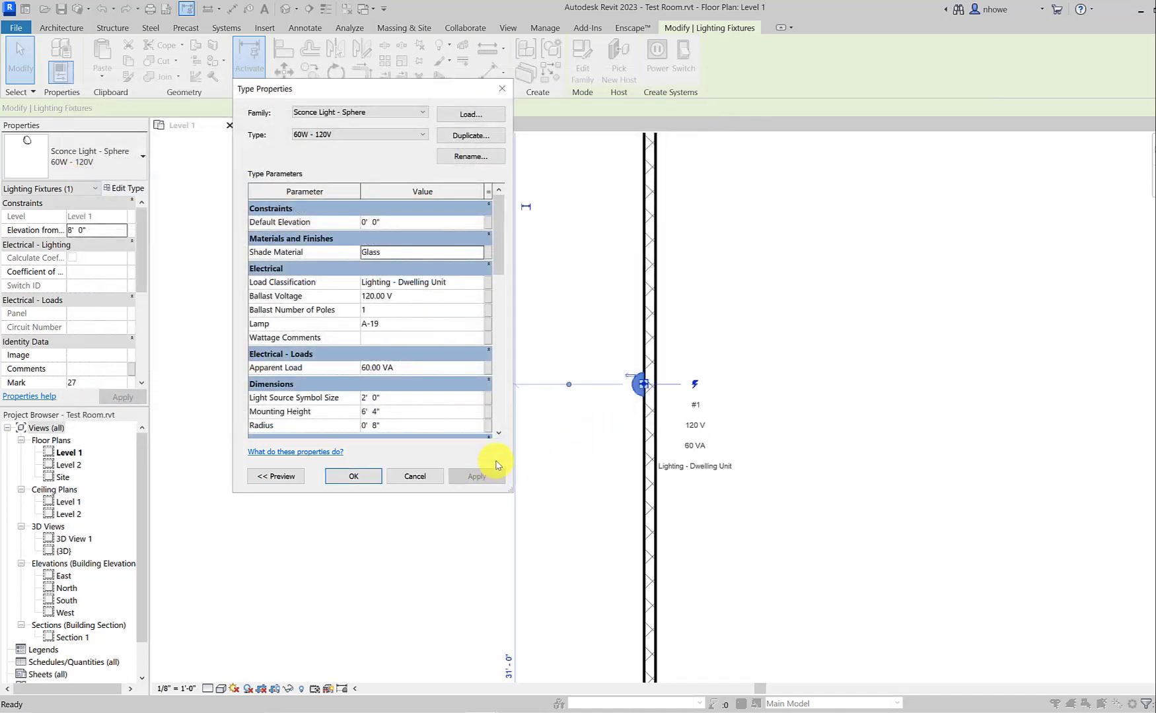
click(348, 476)
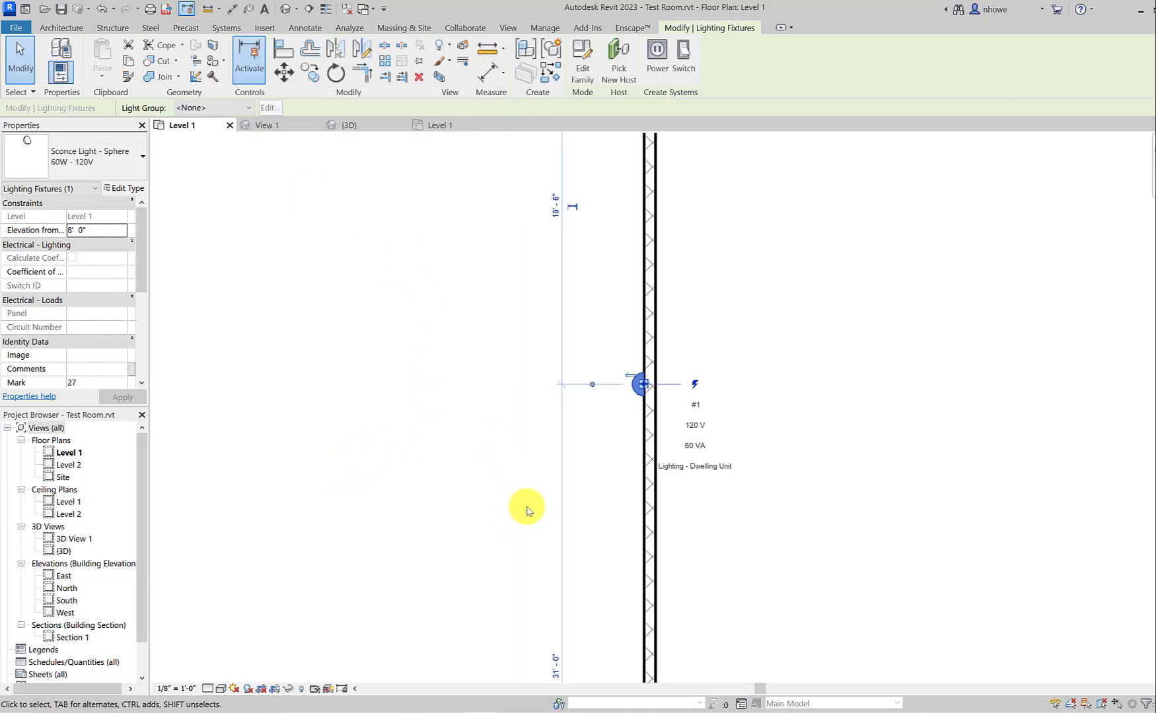
Switch to Enscape to examine the sconce with its clear glass shade up close, and return to Revit
click(500, 712)
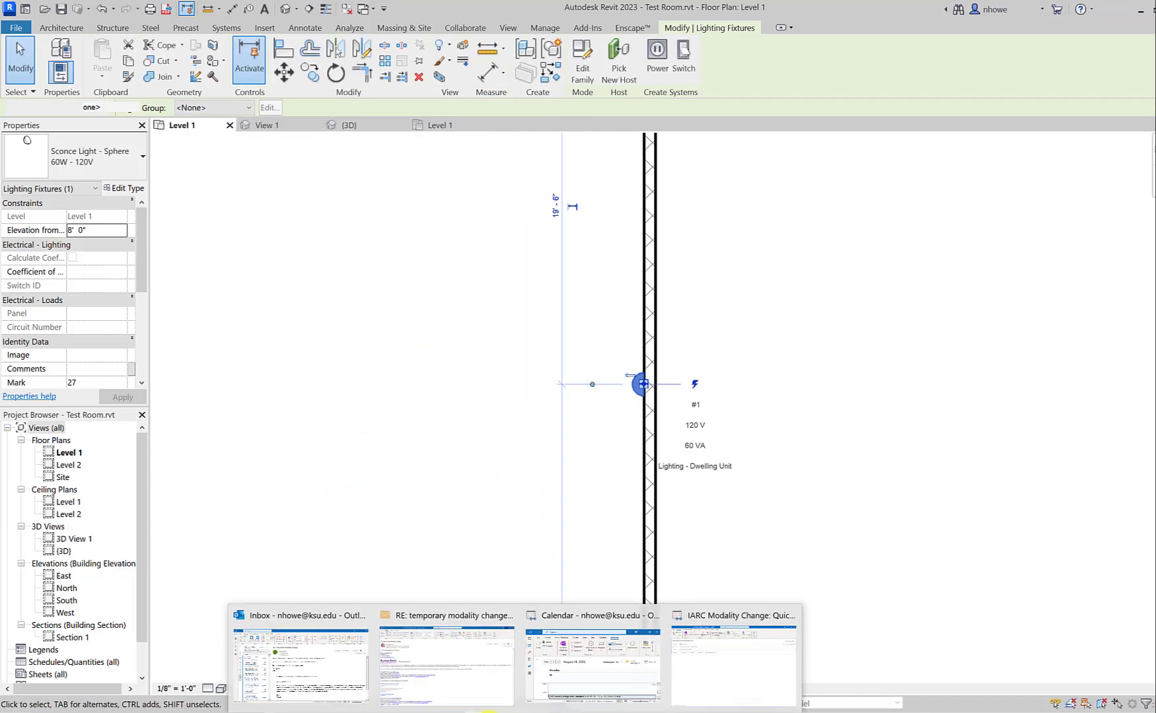
mouse_move(490, 710)
click(527, 686)
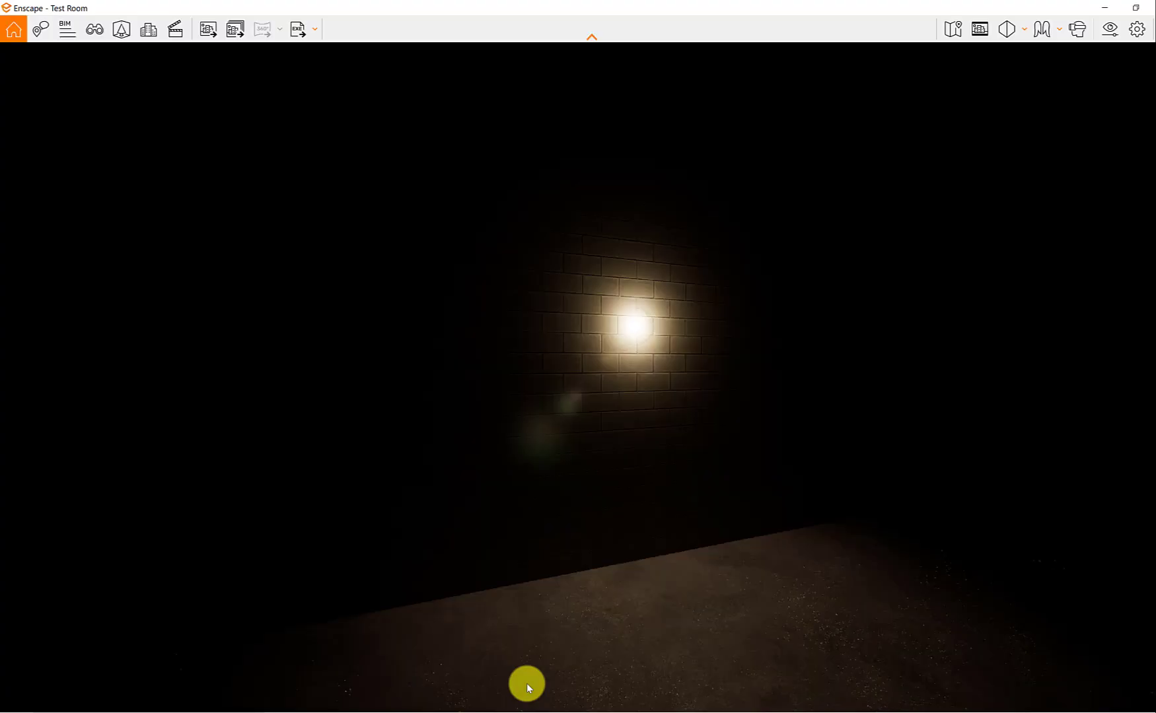
scroll(662, 317, up, 3)
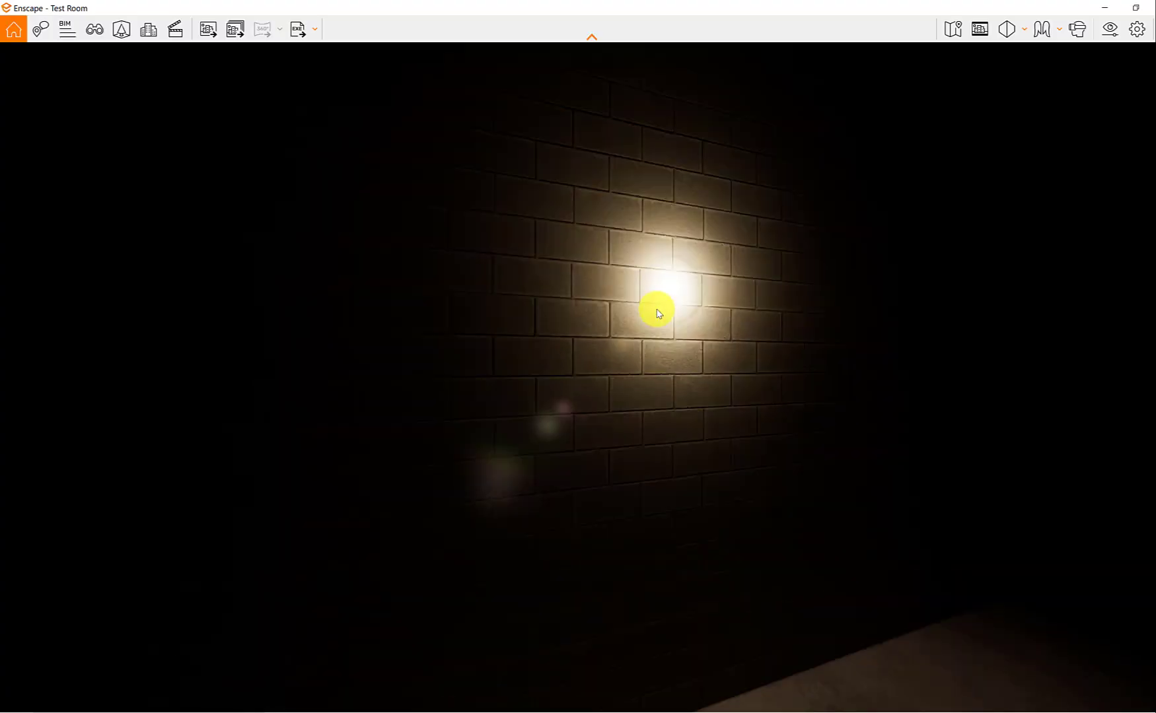
scroll(684, 278, up, 2)
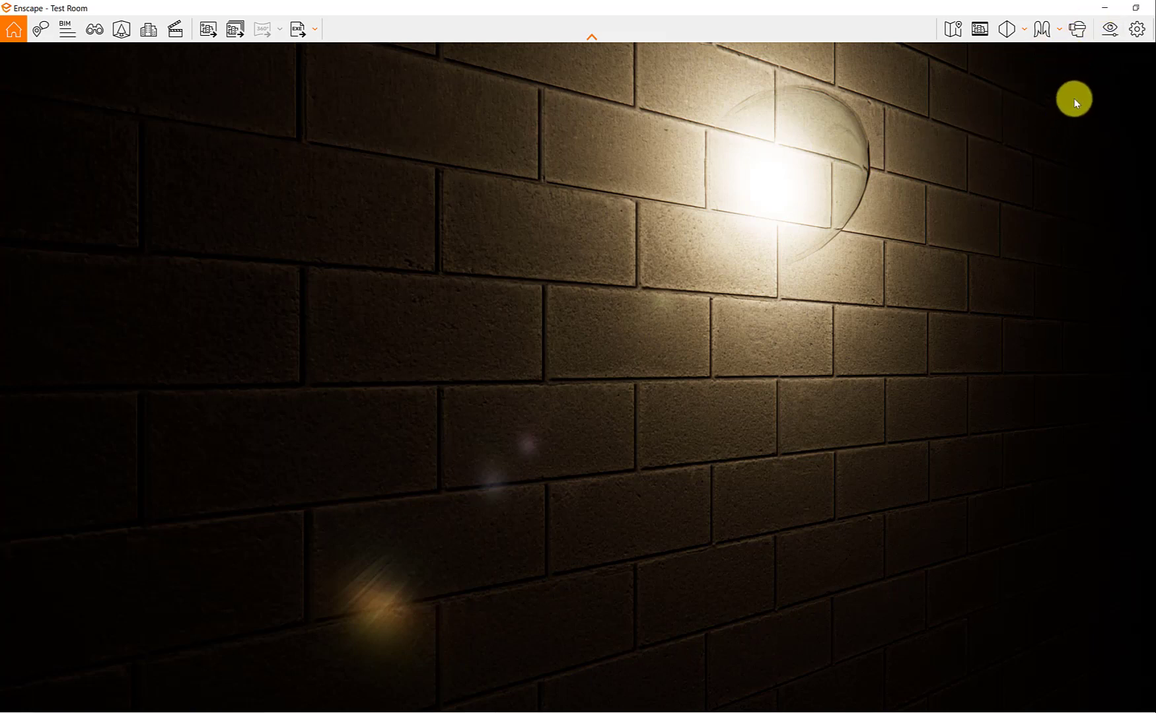
click(1104, 14)
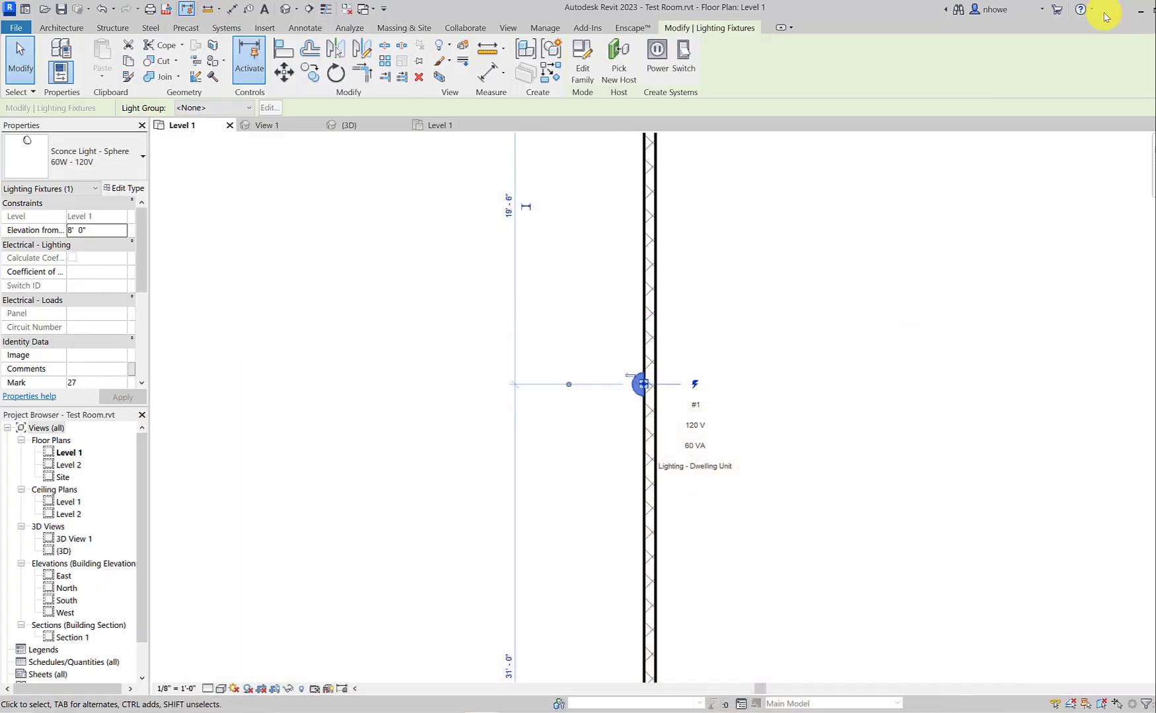
Reopen the placed sconce type's shade material and choose Glass, self-illuminated
scroll(634, 390, up, 5)
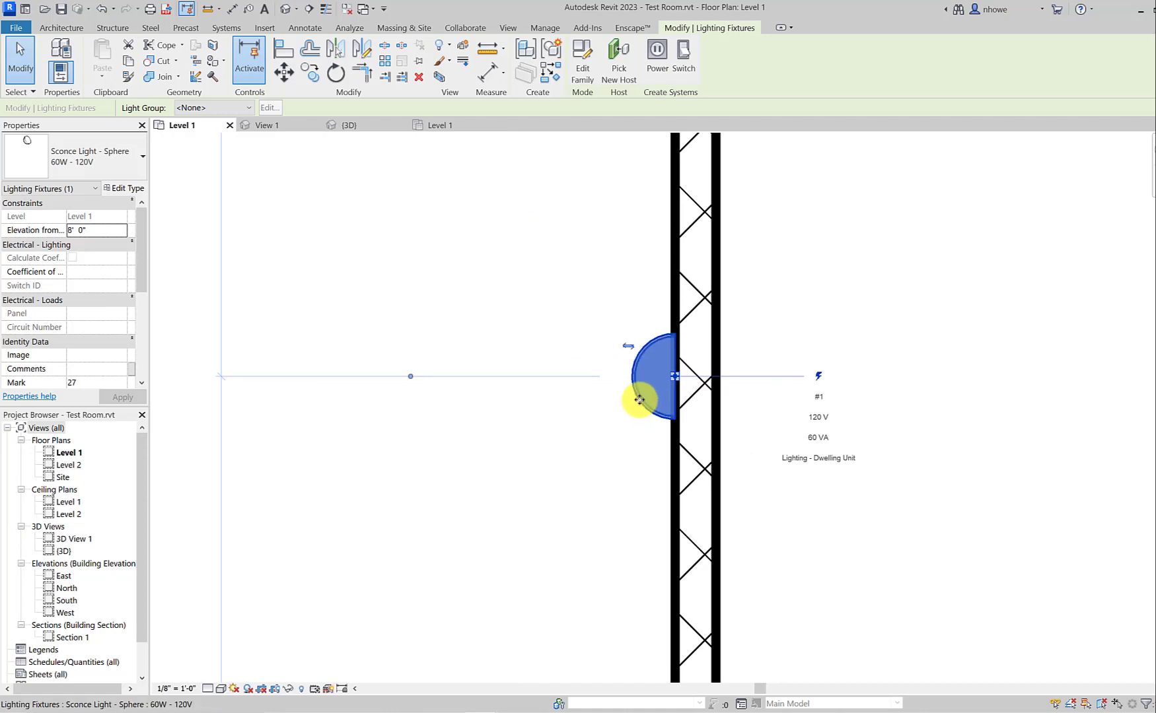
key(Escape)
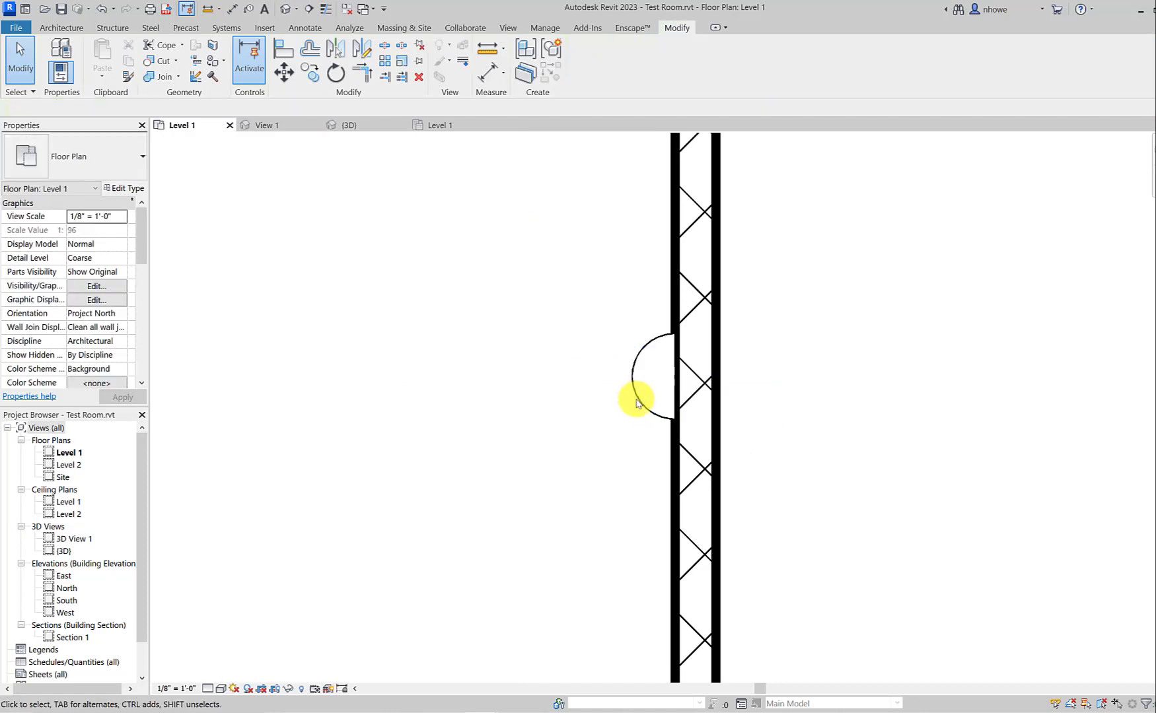
click(627, 396)
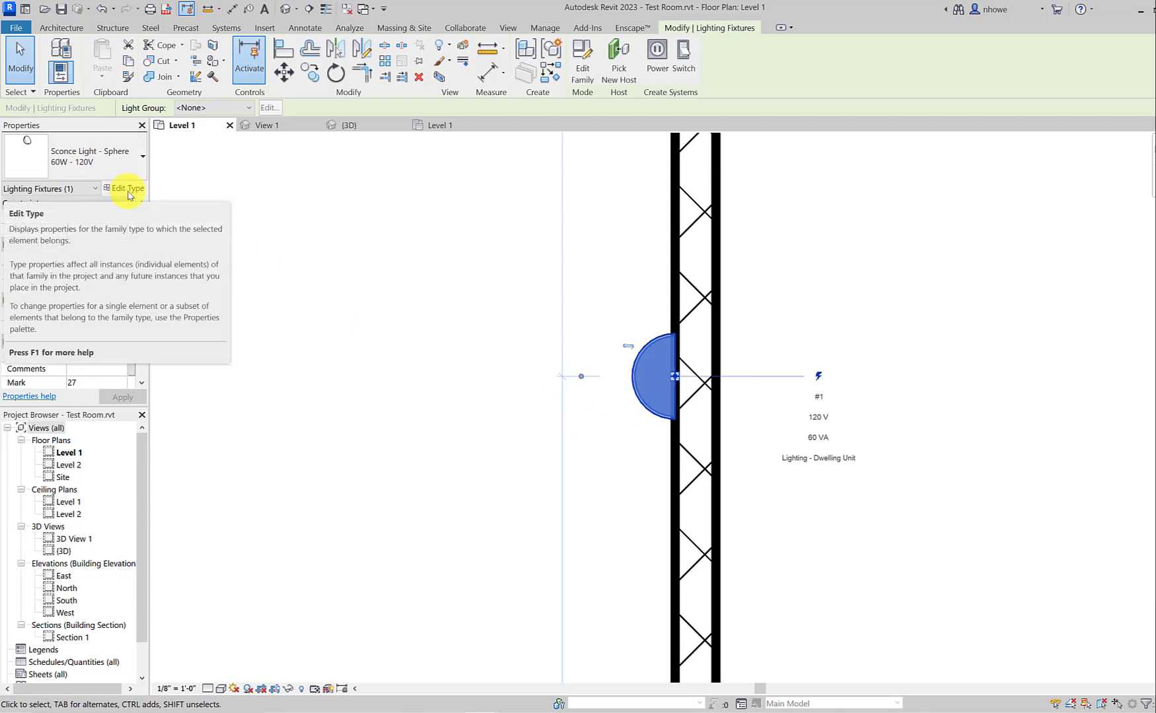
click(127, 190)
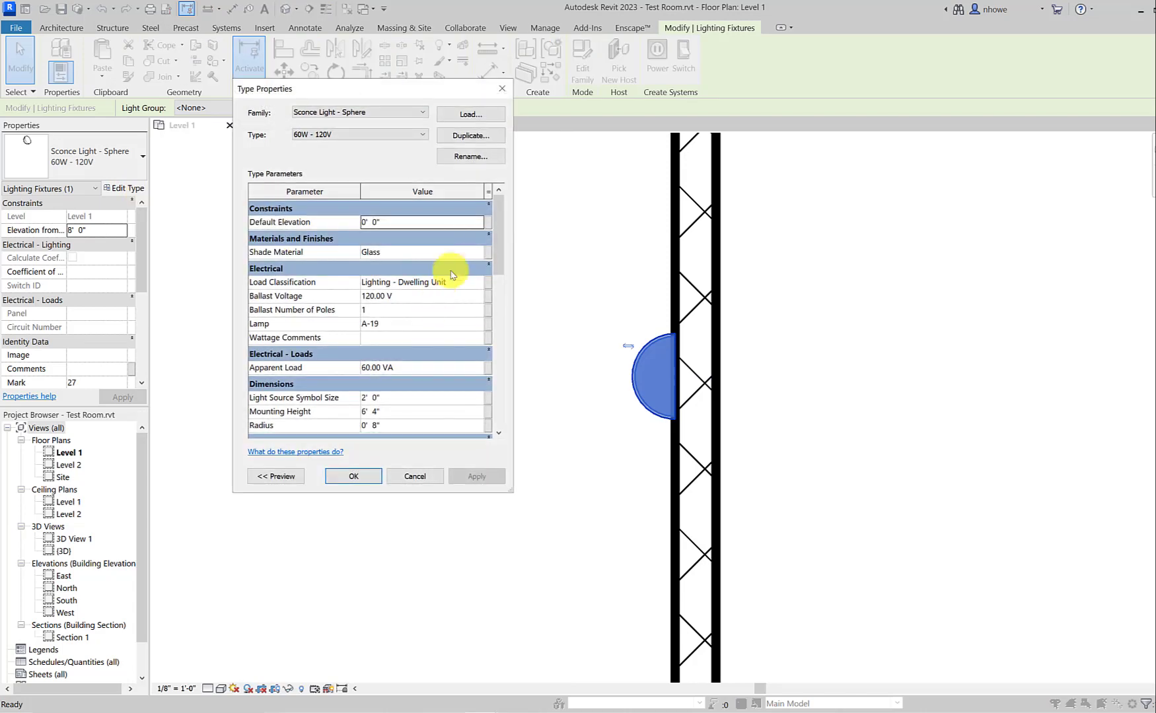
click(480, 252)
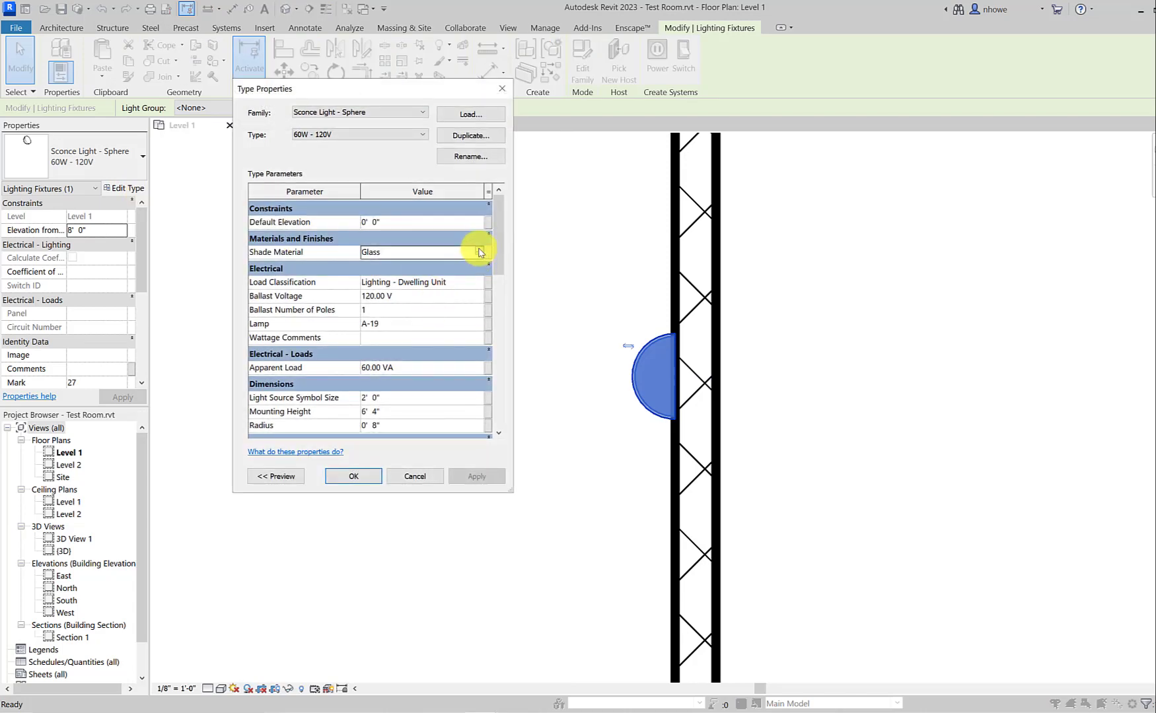
click(479, 252)
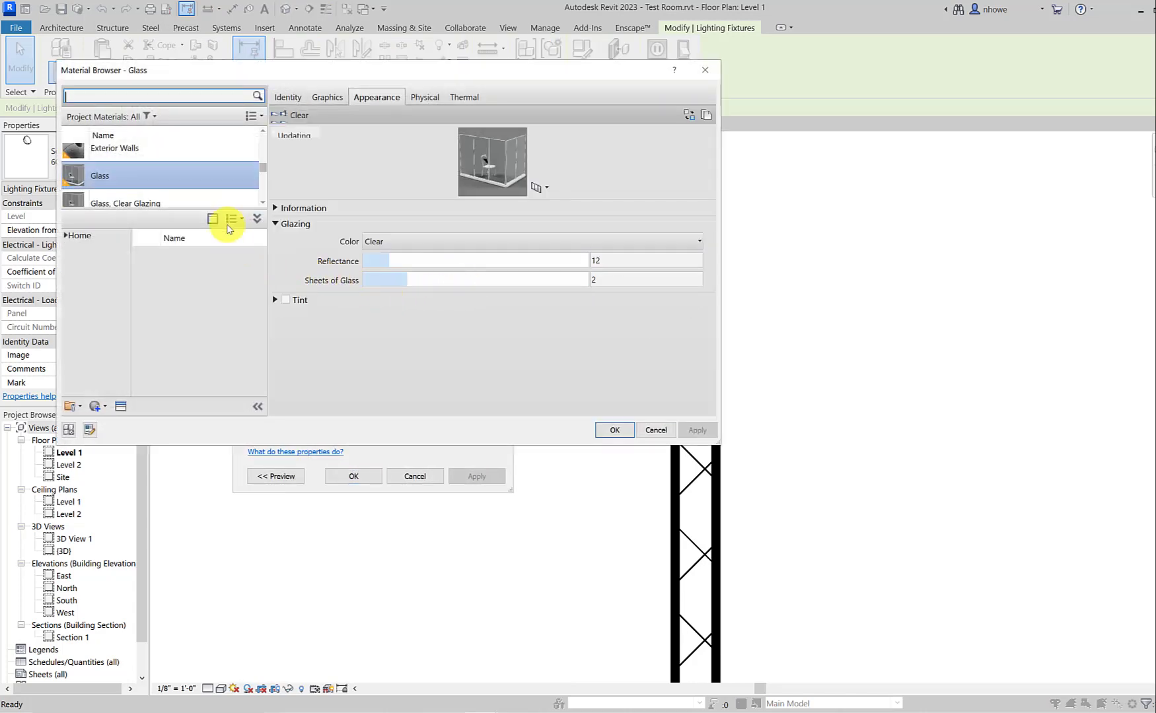
scroll(170, 173, down, 3)
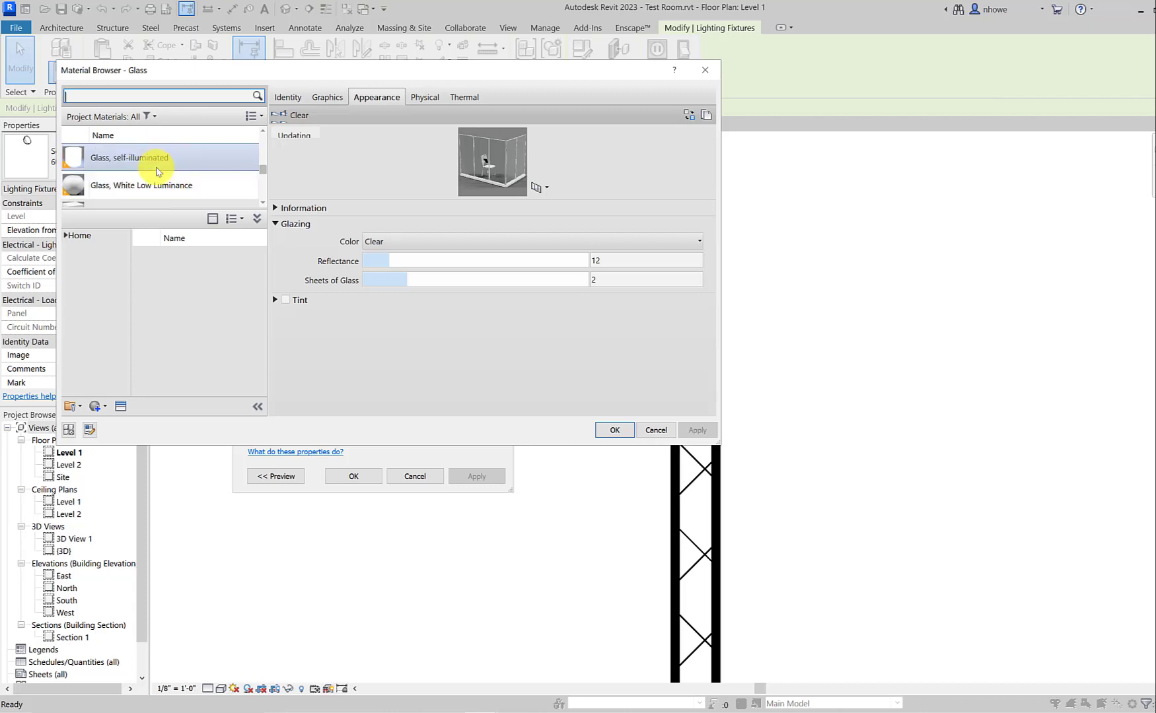
click(153, 159)
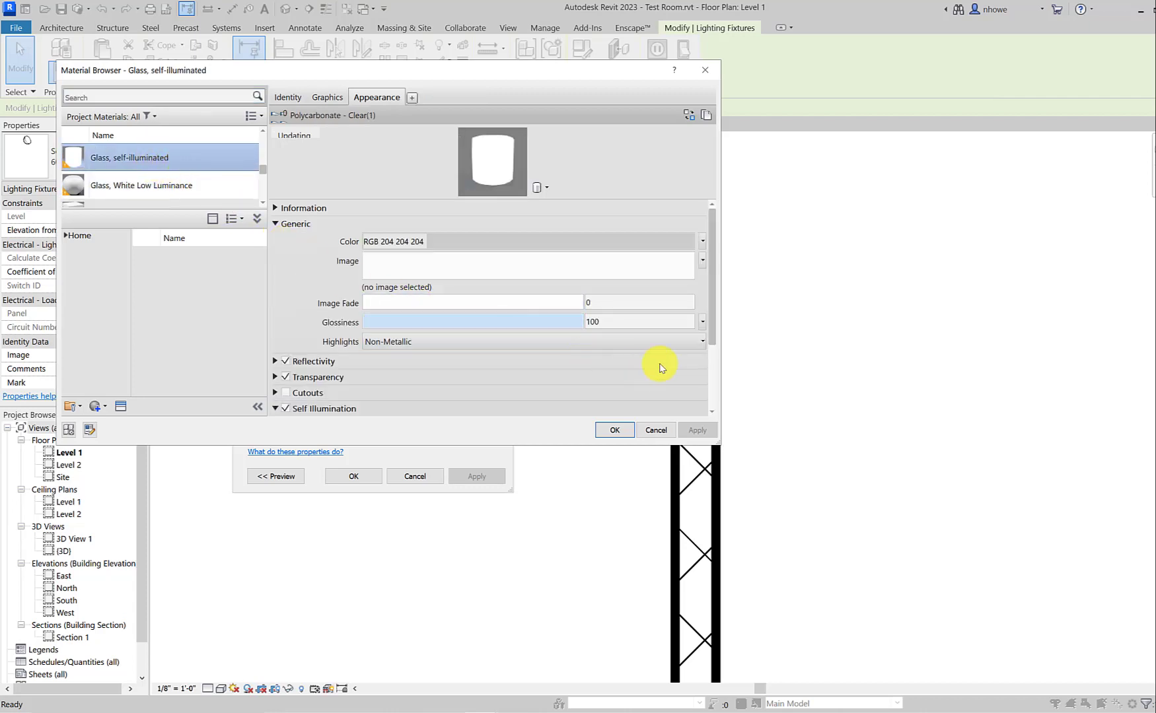
Turn the glass material's Self Illumination off and back on, and review its luminance presets
drag(712, 323, 720, 390)
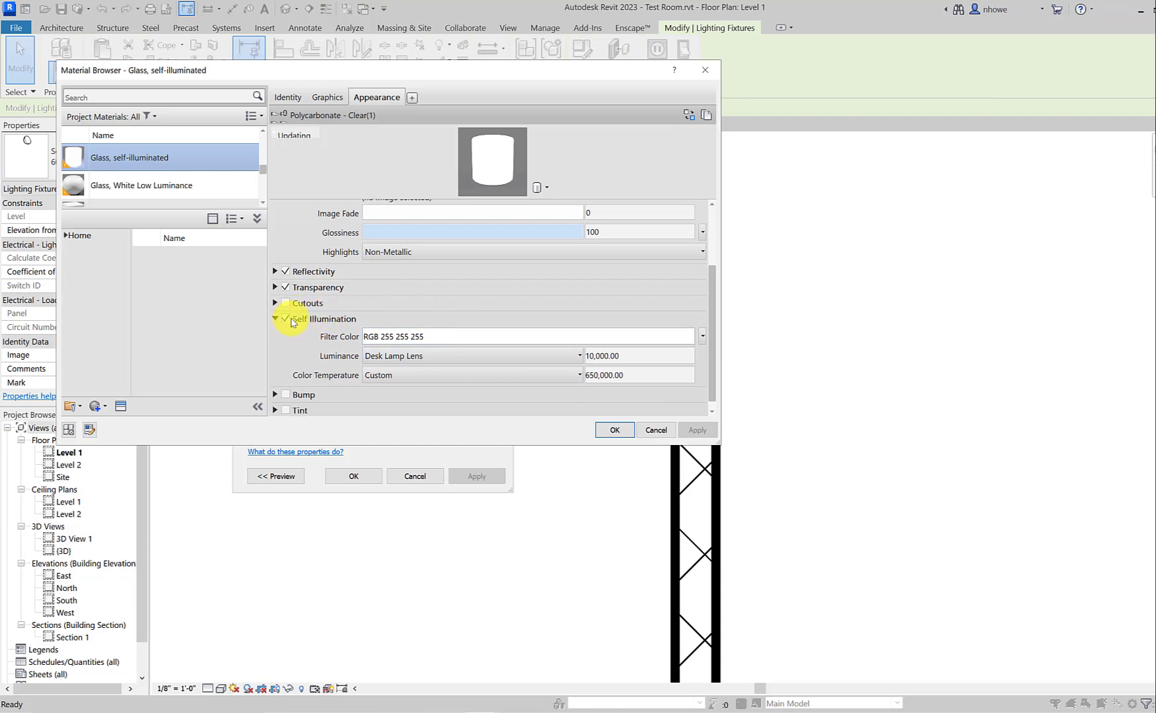
click(286, 319)
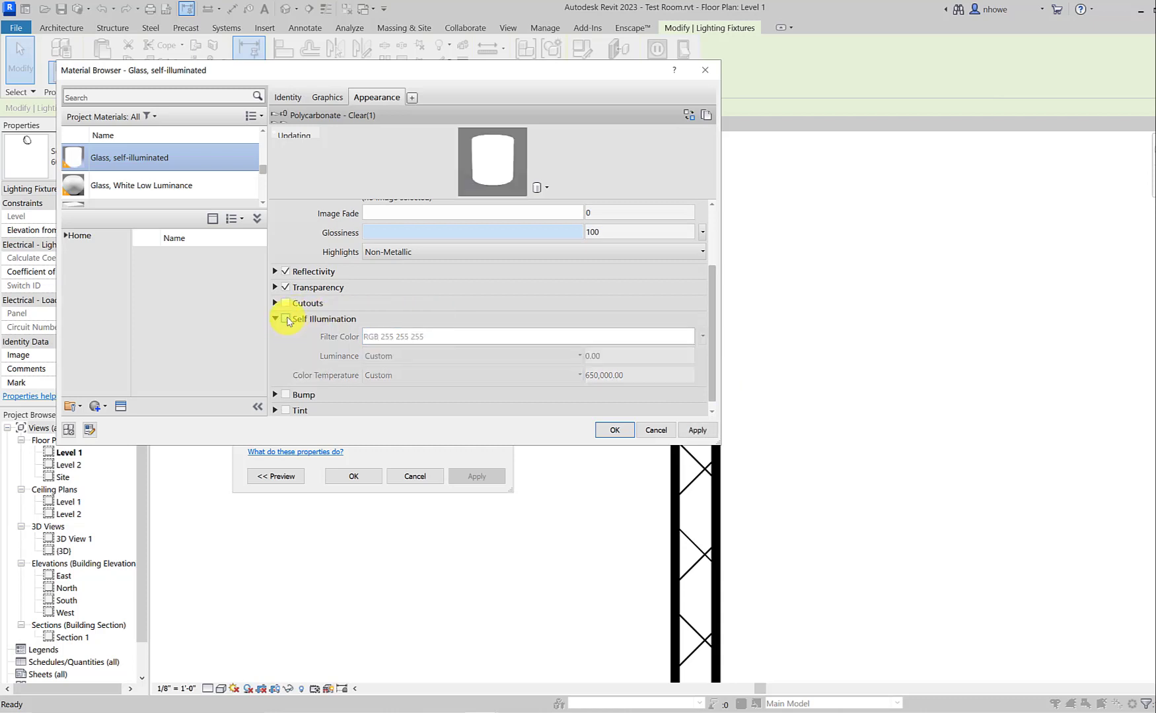
click(286, 320)
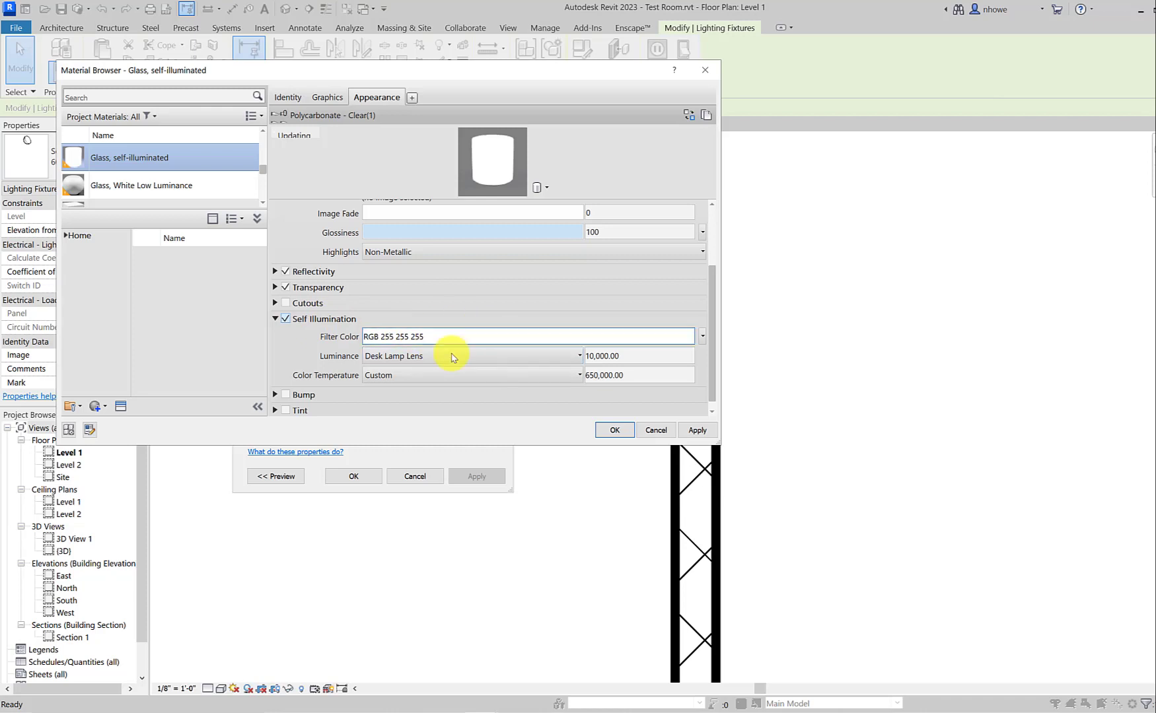
click(554, 356)
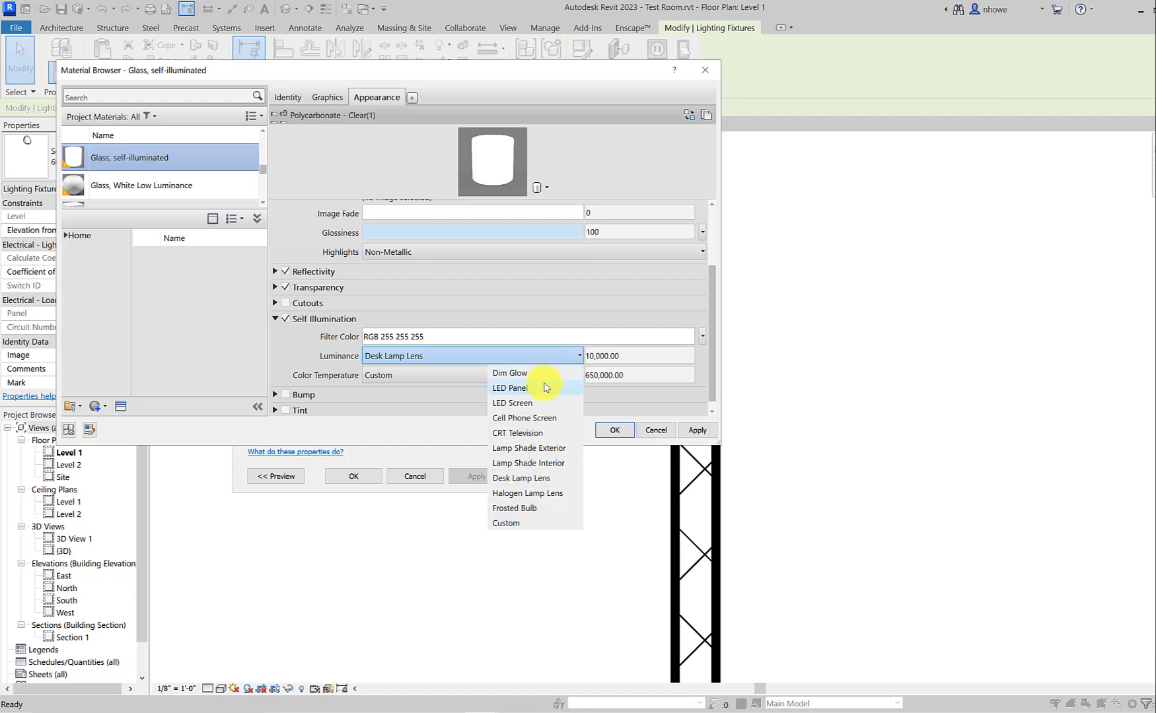
click(636, 357)
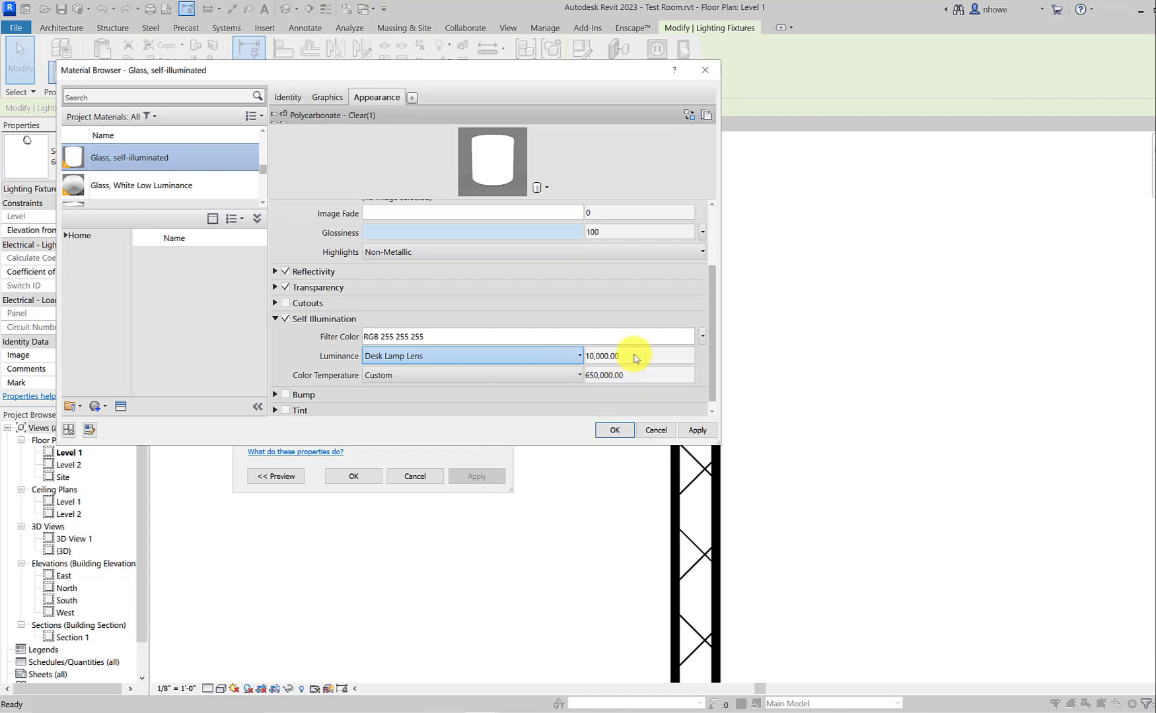
click(635, 357)
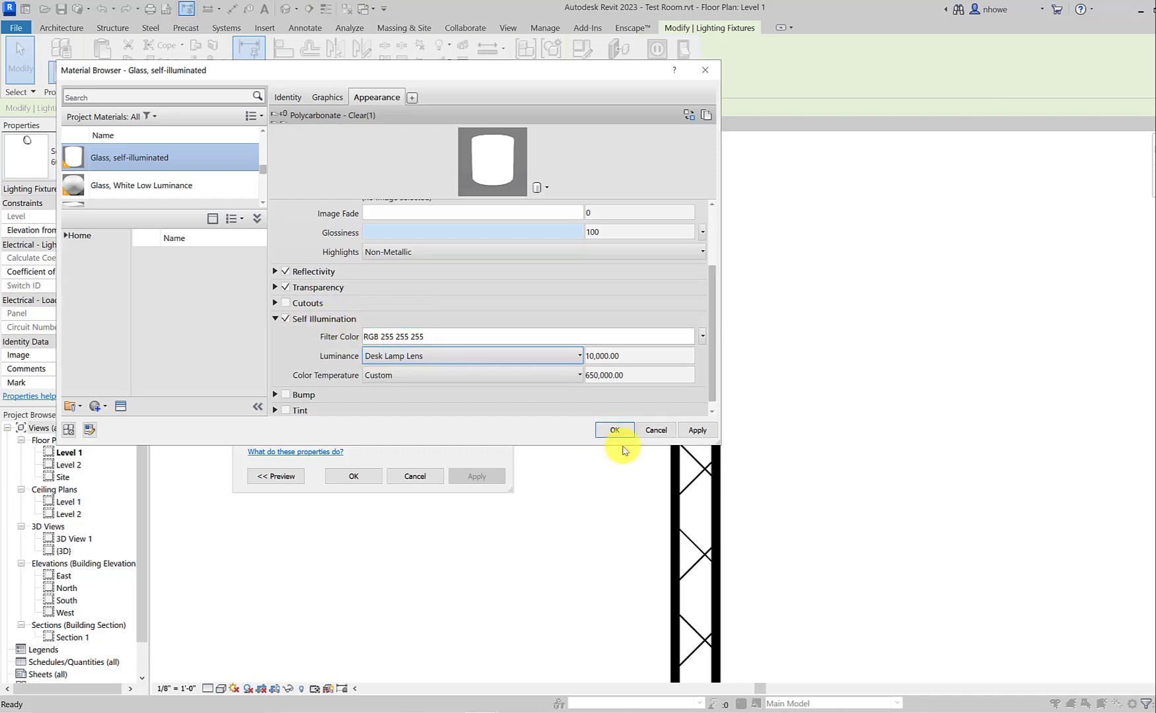
Apply the self-illuminated glass material and confirm the sconce's type properties
click(698, 430)
click(615, 430)
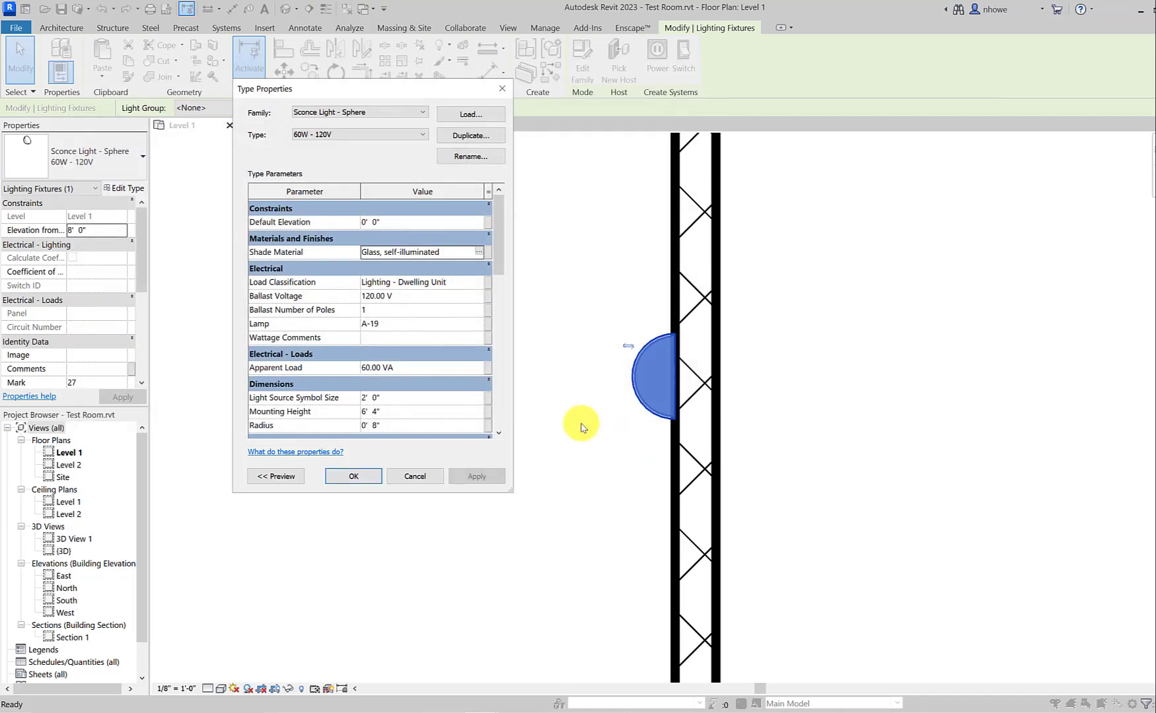
click(353, 476)
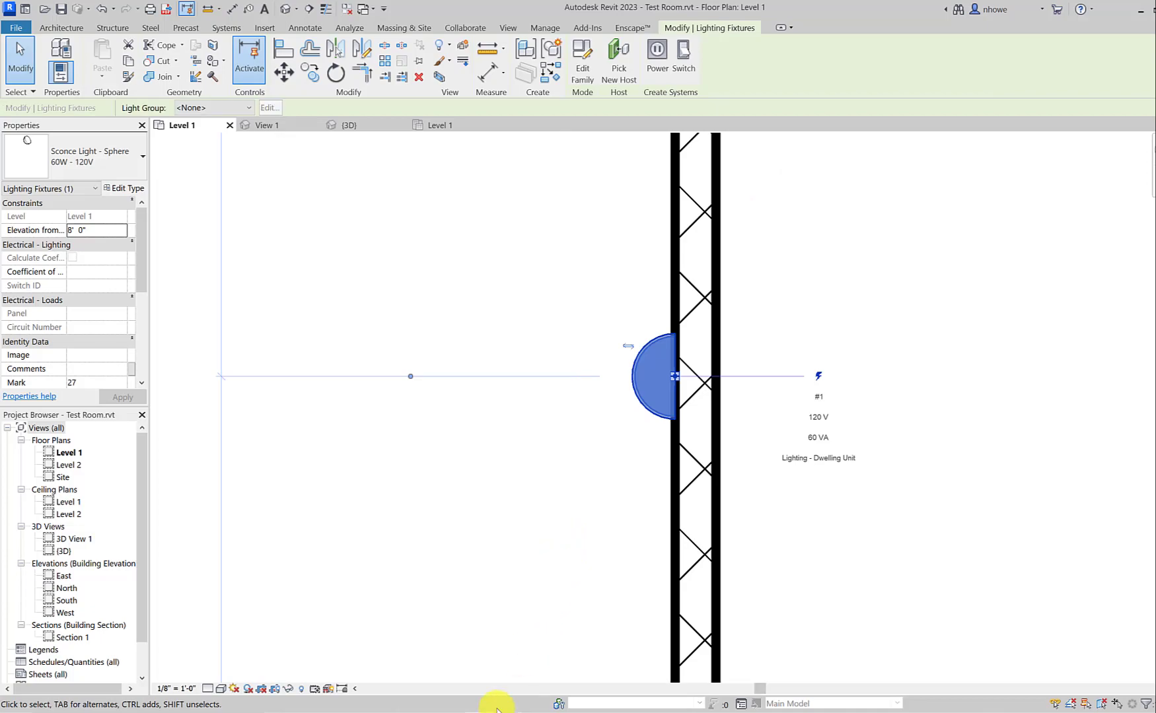
Switch to Enscape and examine the light the self-illuminated shade casts on the wall and floor from different viewpoints
mouse_move(503, 698)
click(526, 666)
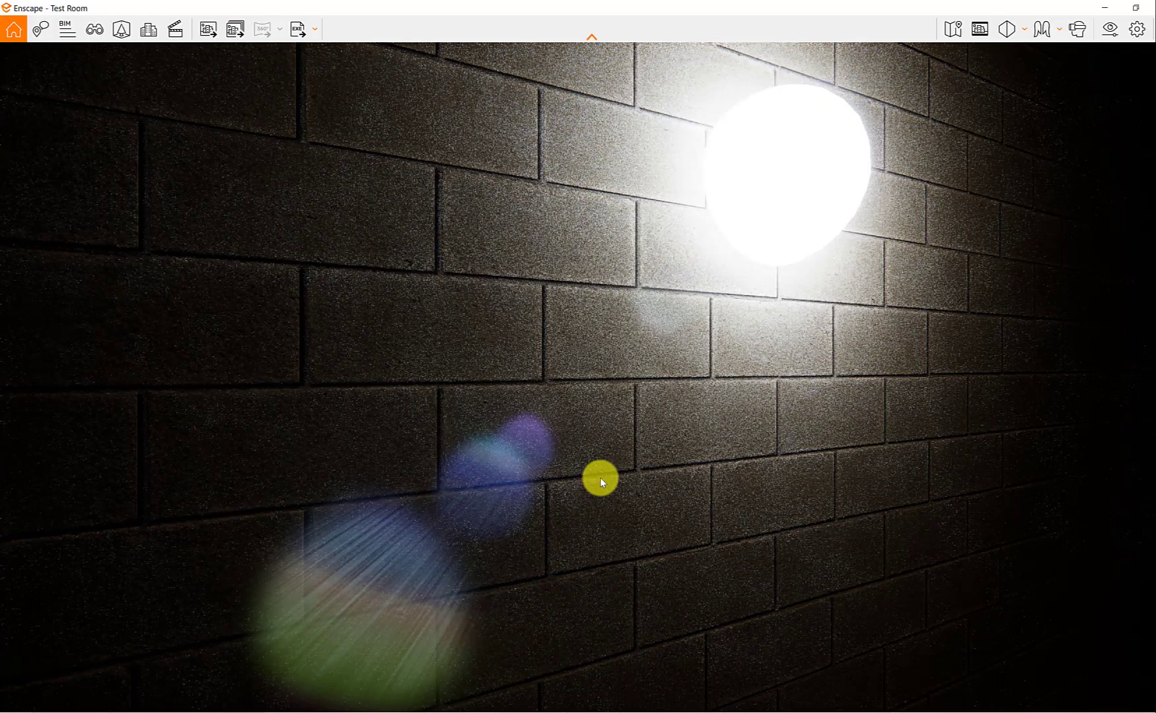
scroll(600, 478, down, 5)
scroll(599, 478, up, 2)
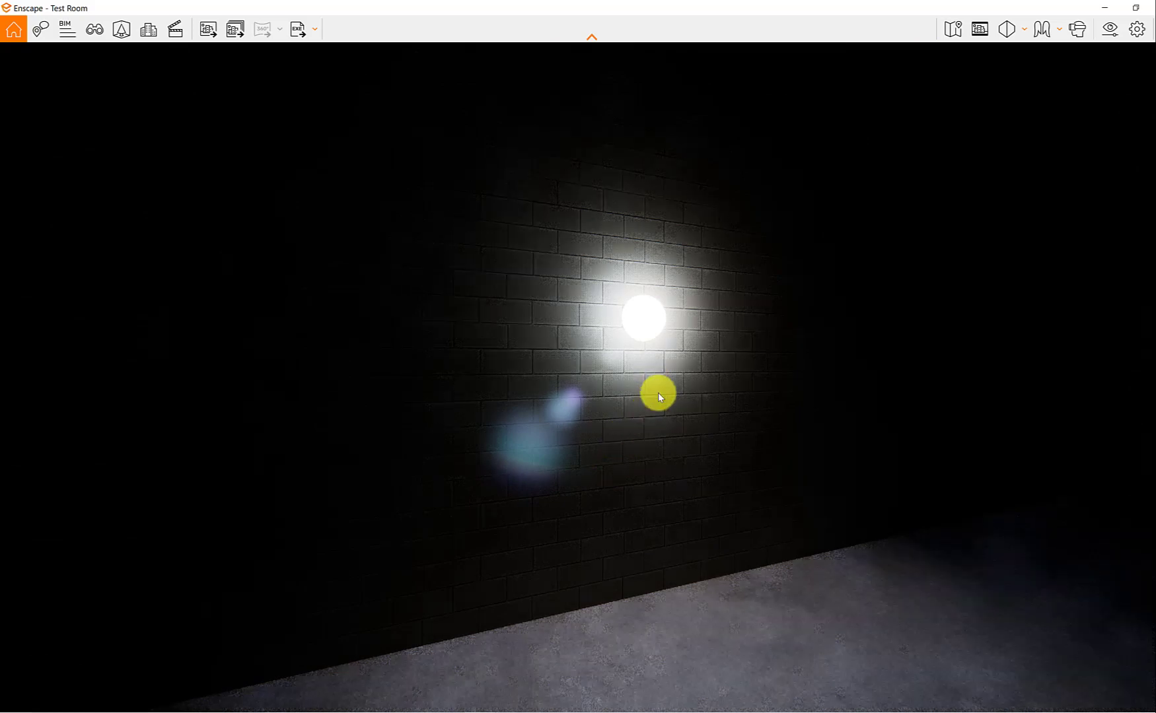
right_drag(659, 392, 661, 387)
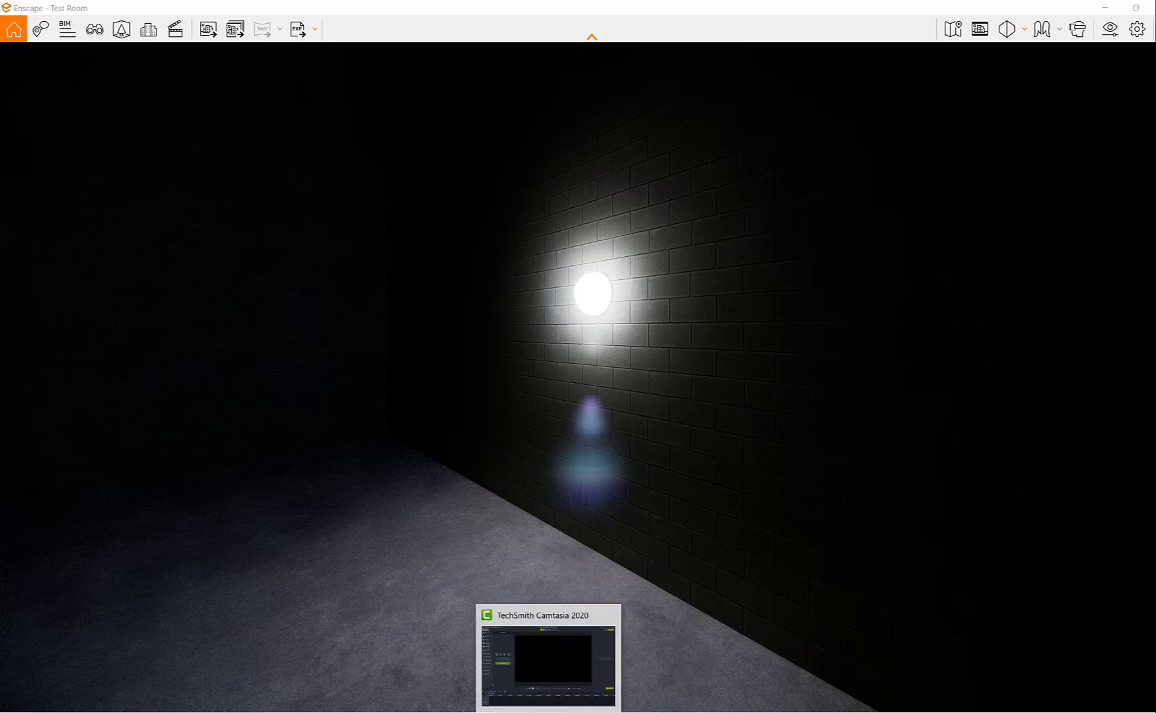
mouse_move(505, 711)
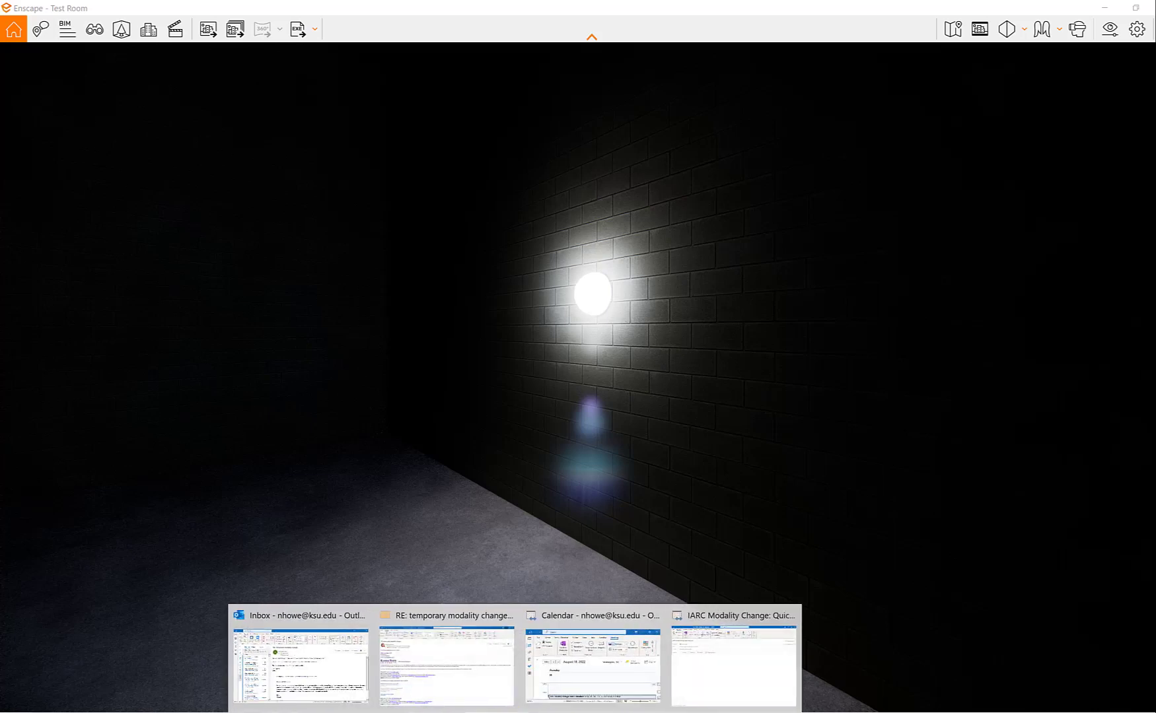